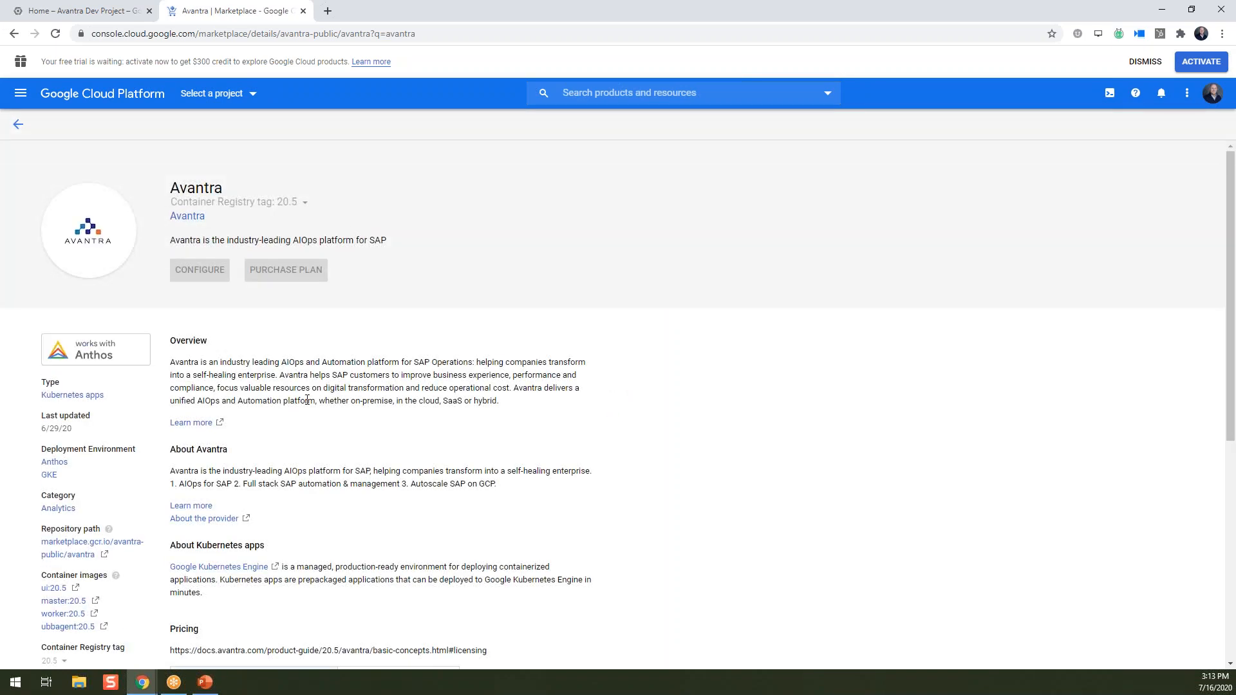
View the Avantra GKE User Guide README's architecture diagram in Bitbucket, then return to the Cloud dashboard.
scroll(305, 418, down, 5)
scroll(477, 398, down, 1)
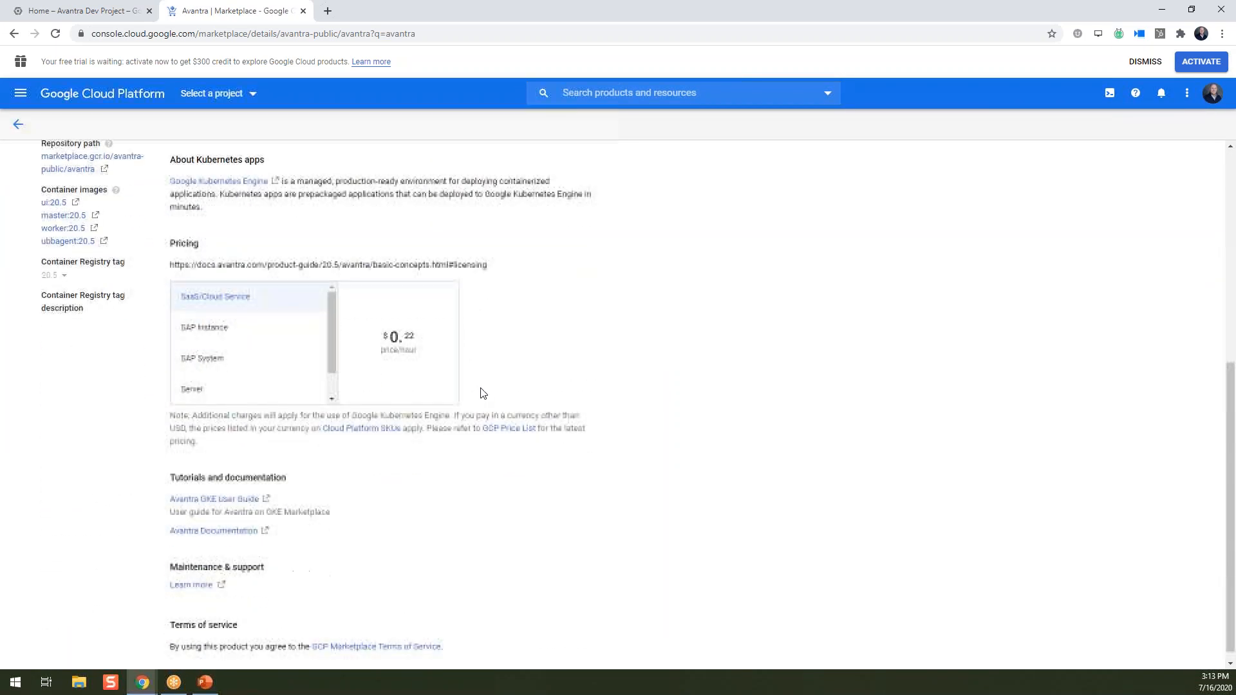
click(207, 494)
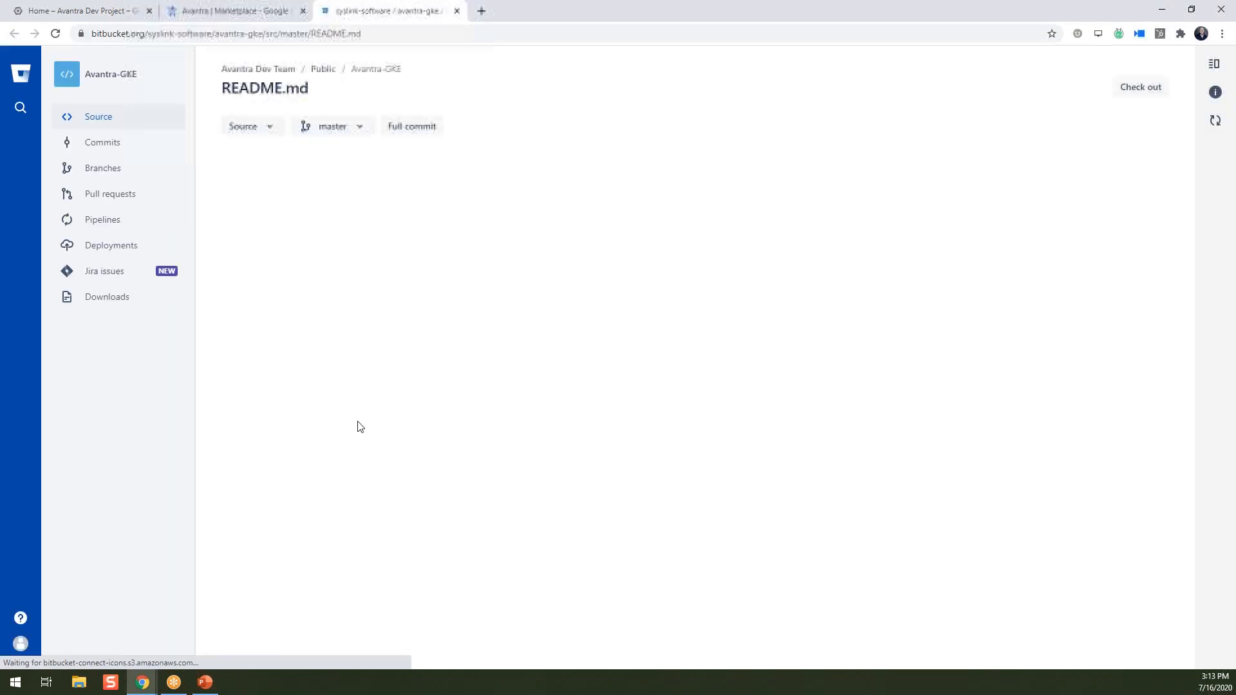
scroll(360, 426, down, 3)
scroll(360, 427, down, 3)
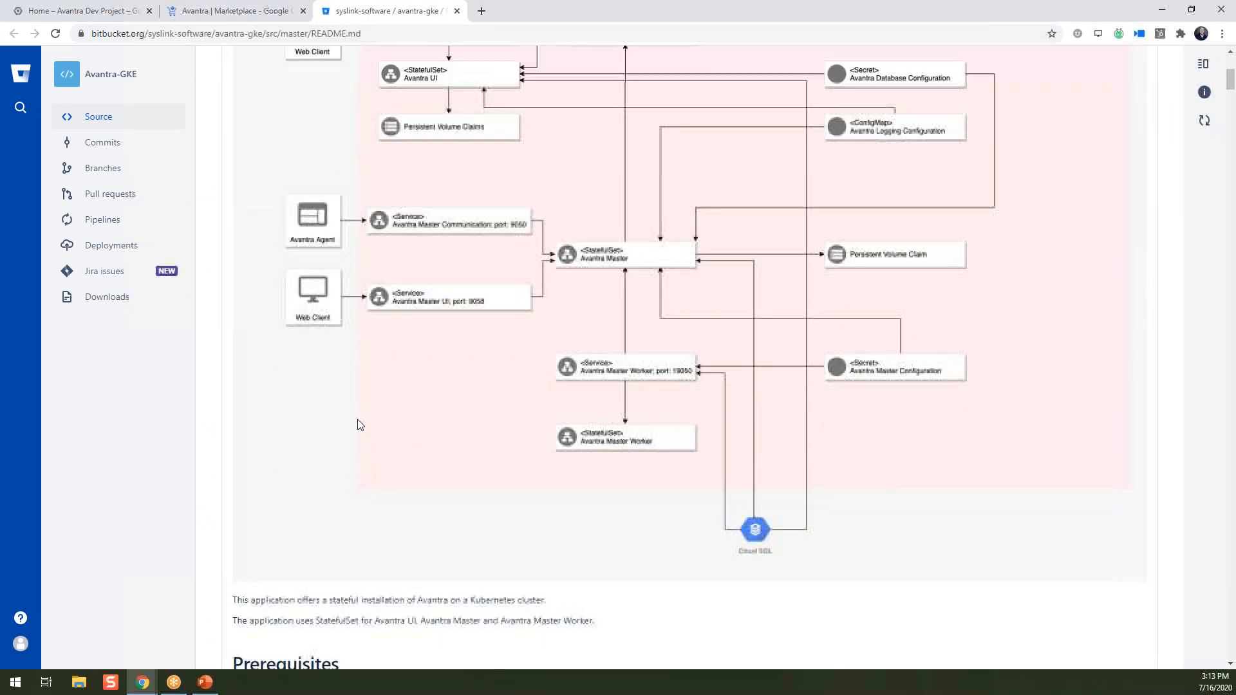
click(116, 11)
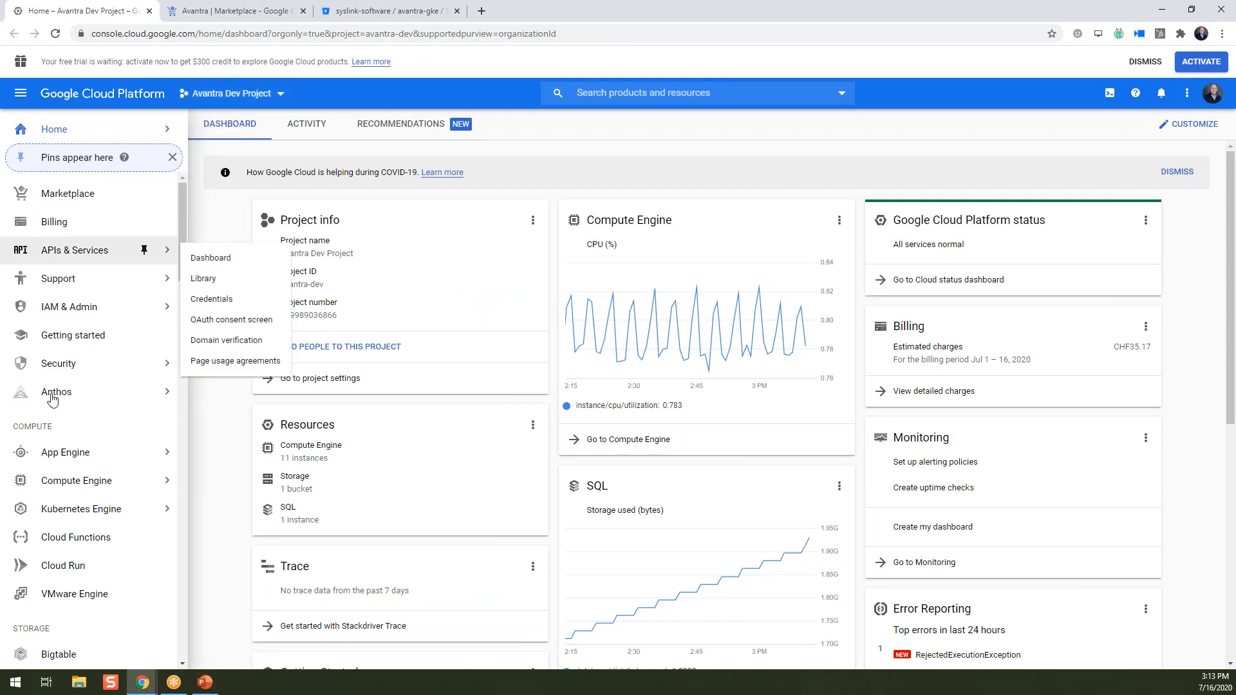
Go to the Kubernetes Engine clusters list and start a new cluster with CREATE CLUSTER.
mouse_move(68, 402)
key(alt+Tab)
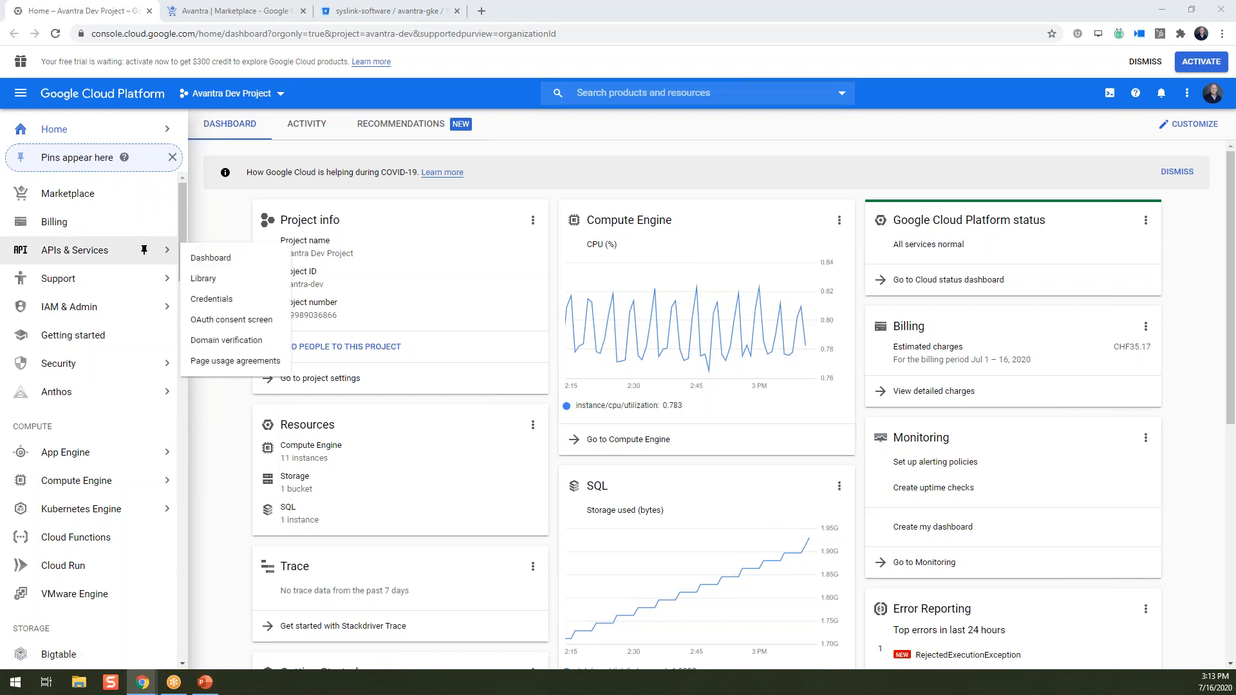
mouse_move(127, 515)
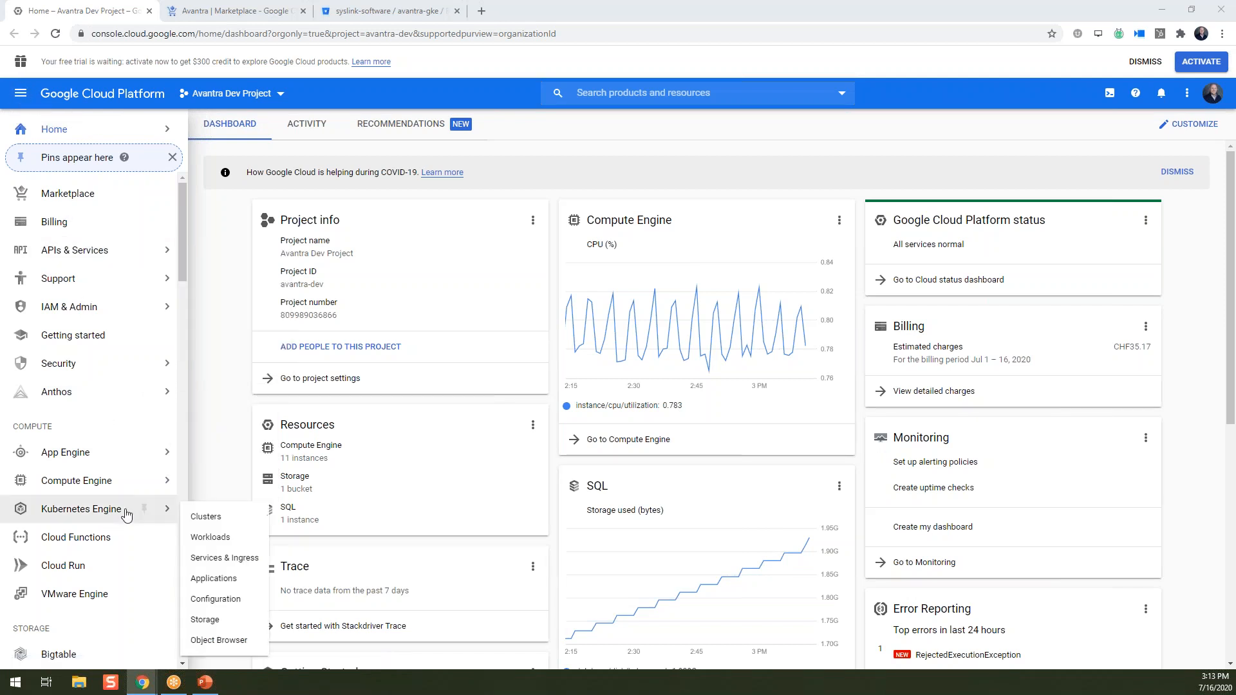
click(218, 525)
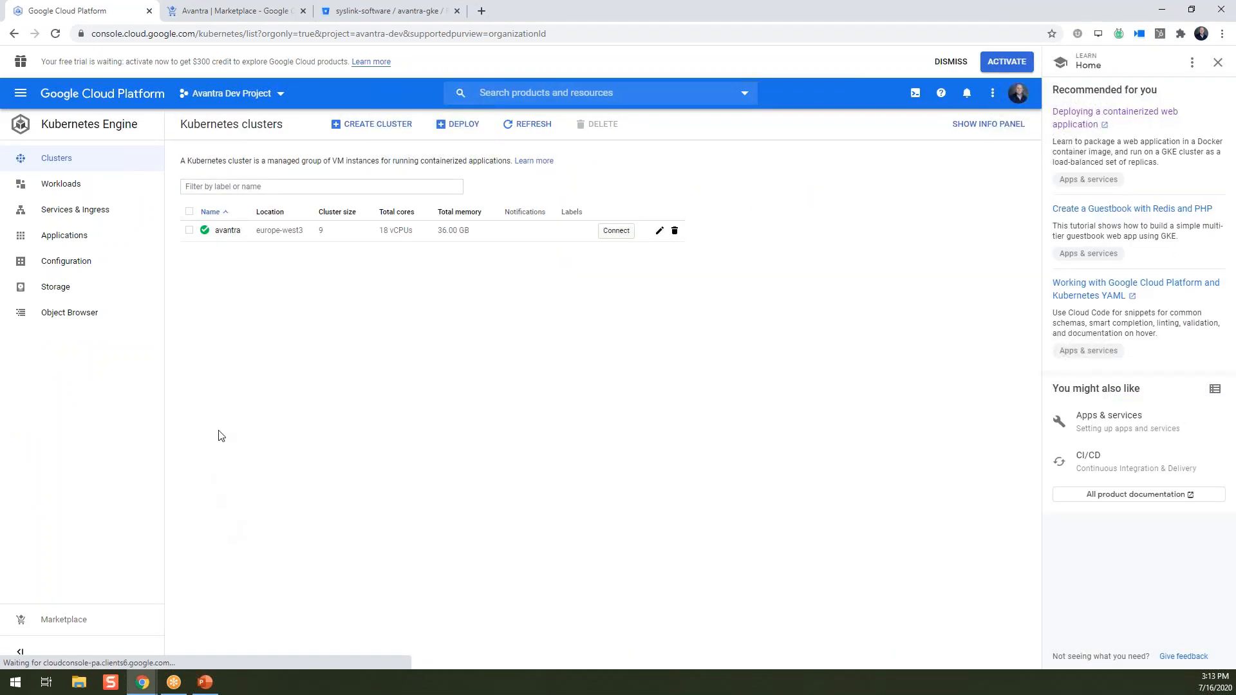
click(377, 126)
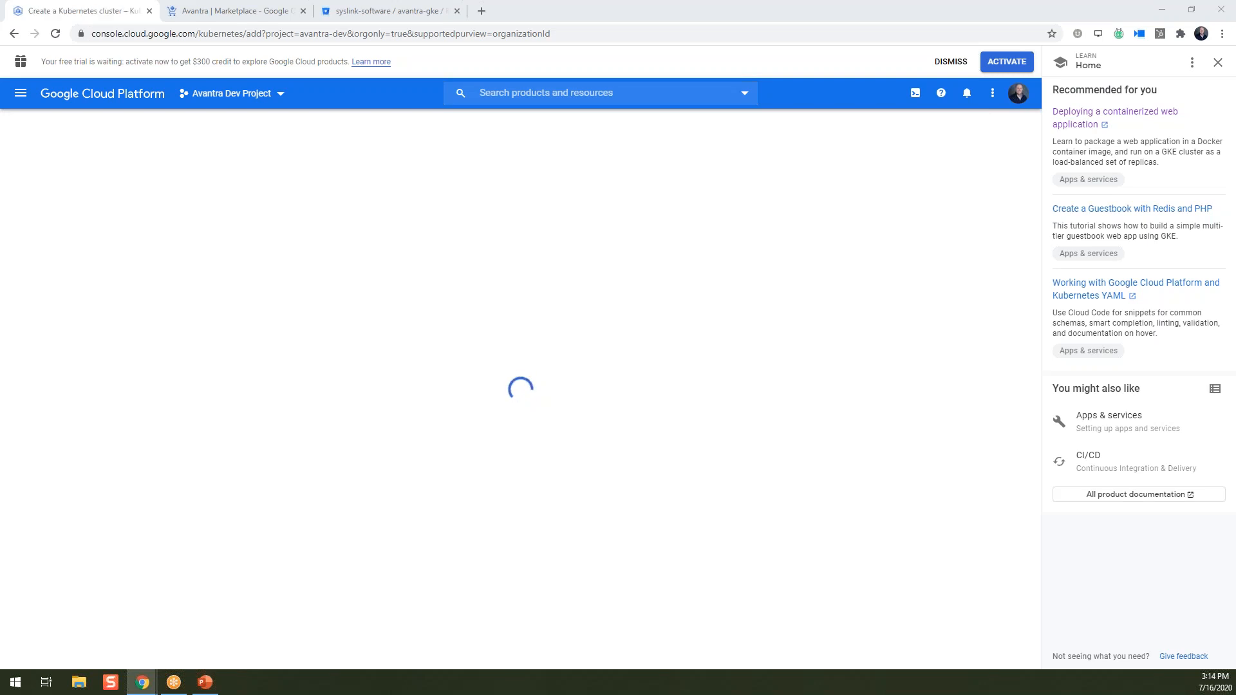
Replace the default name cluster-1 with lowercase avantrademo, then bring up the default-pool details.
click(272, 288)
drag(272, 288, 227, 288)
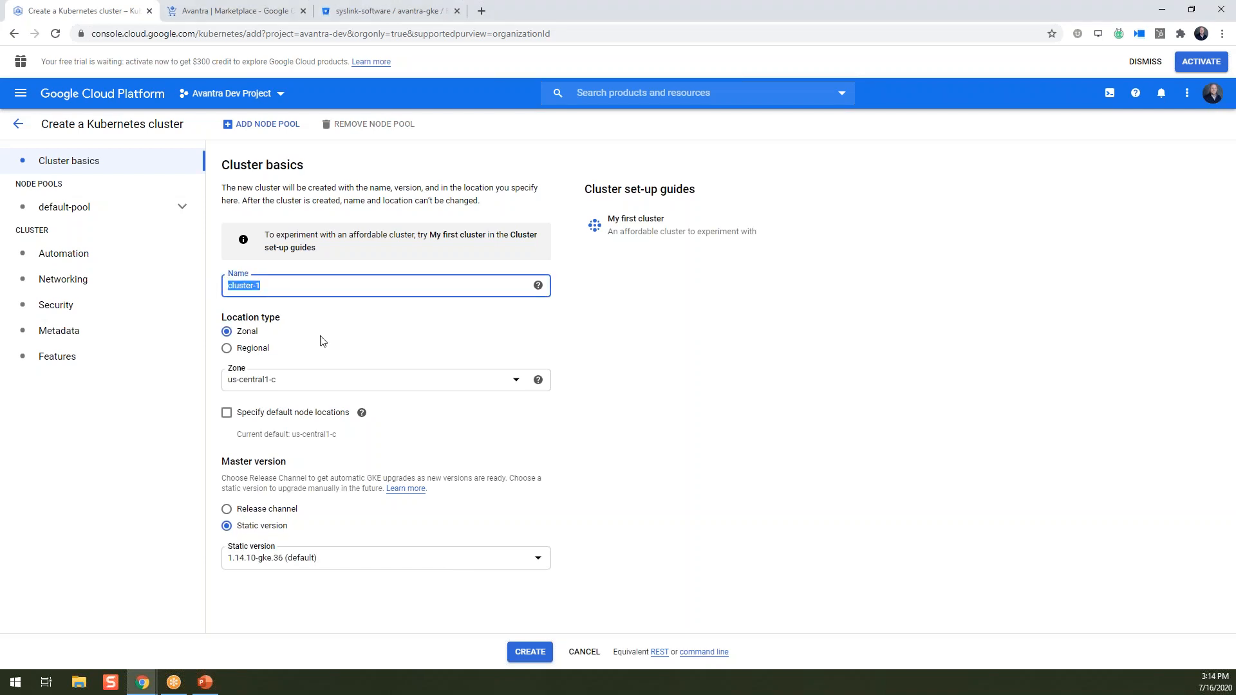
text(AvantraDemo)
key(BackSpace)
key(BackSpace)
key(BackSpace)
key(BackSpace)
key(BackSpace)
key(BackSpace)
key(BackSpace)
key(BackSpace)
key(BackSpace)
key(BackSpace)
text(avantrademo)
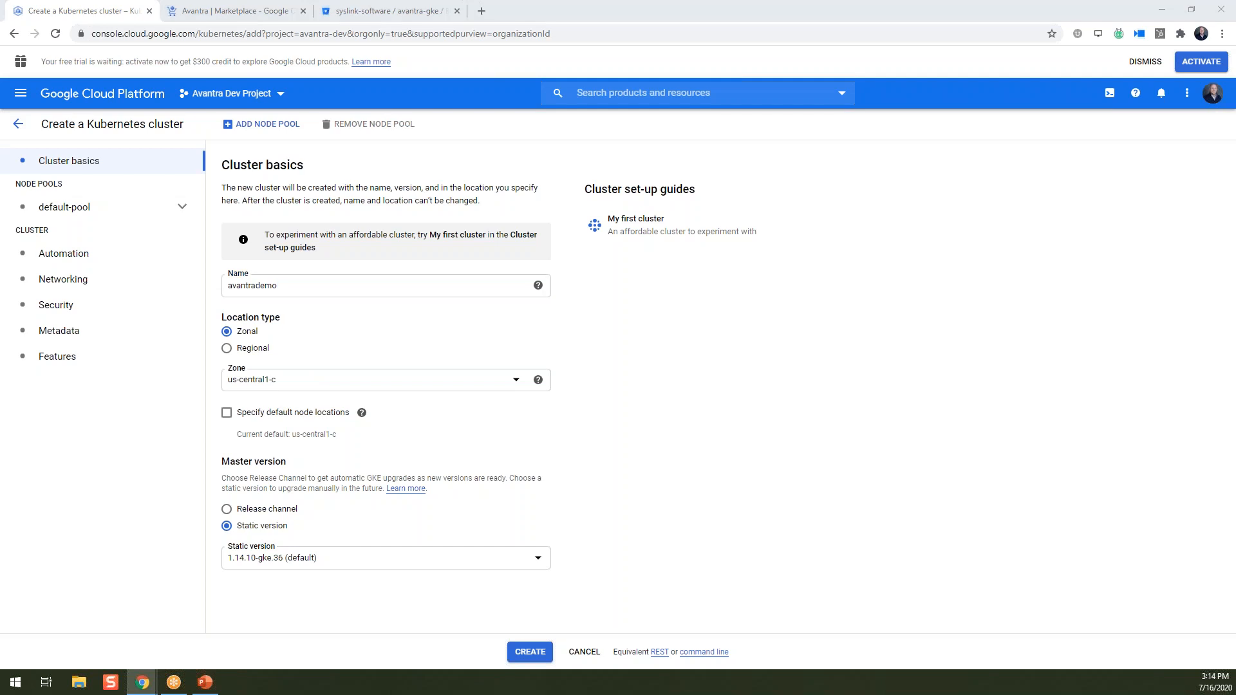
click(35, 208)
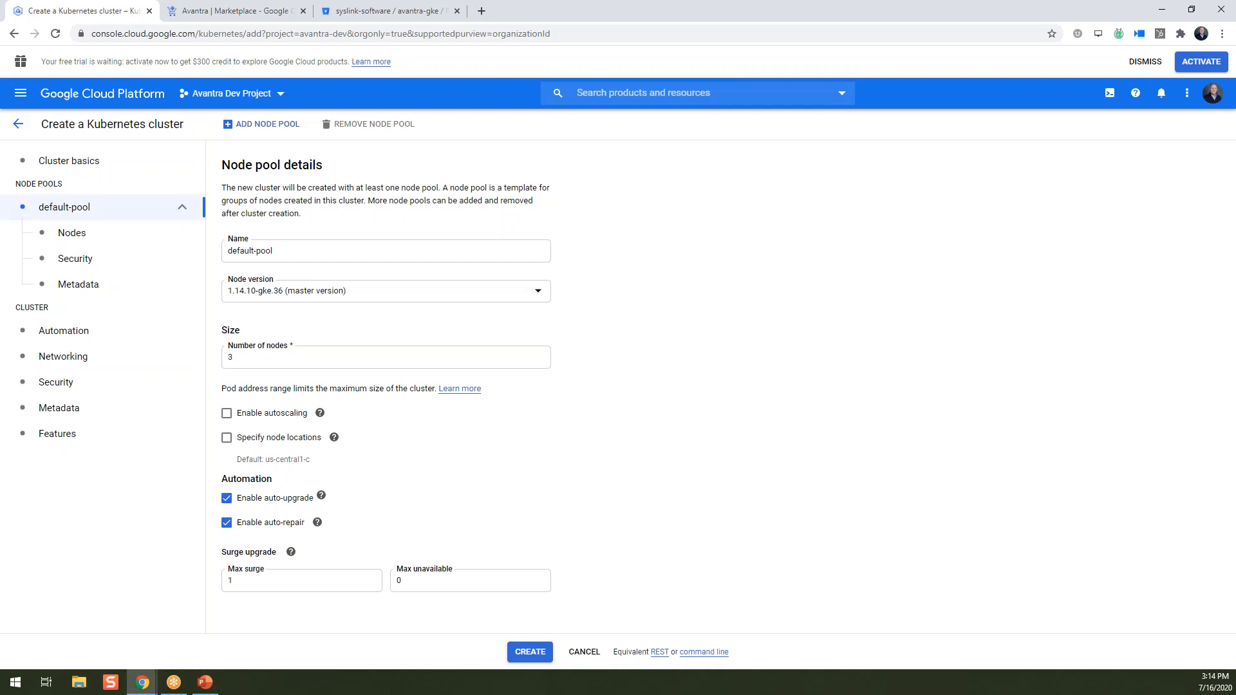
Show the default-pool Nodes settings: Container-Optimized OS, e2-medium, 100 GB standard disk.
key(alt+Tab)
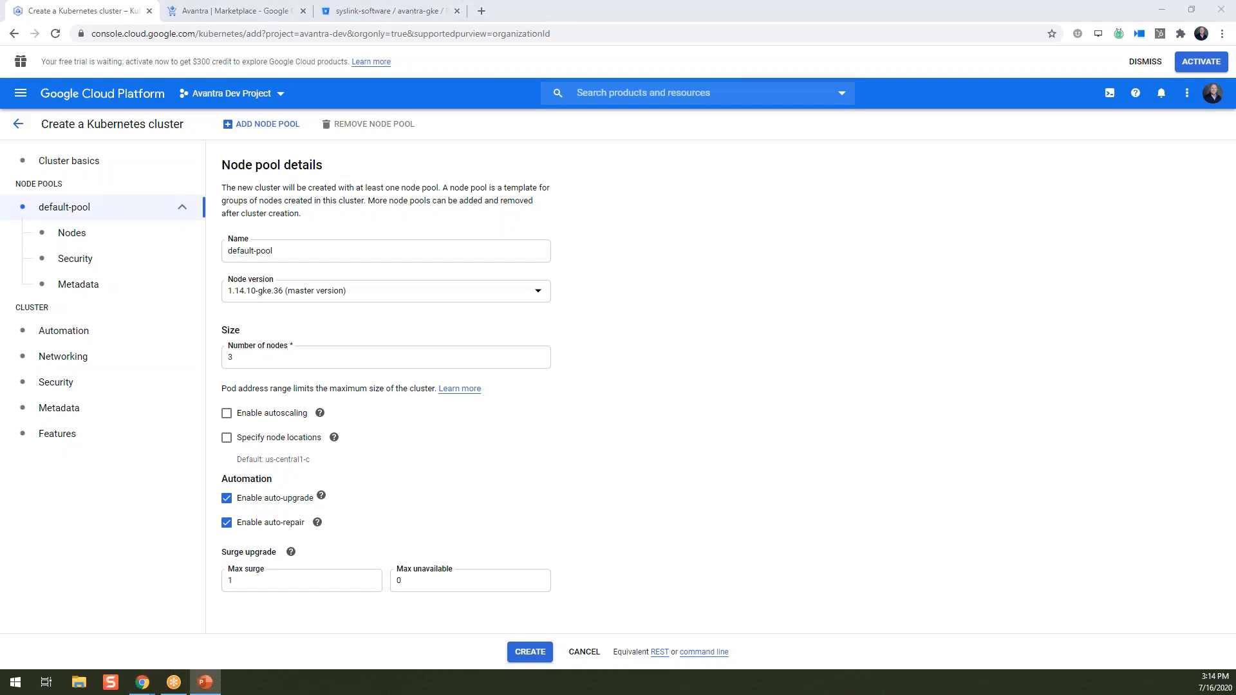
key(alt+Tab)
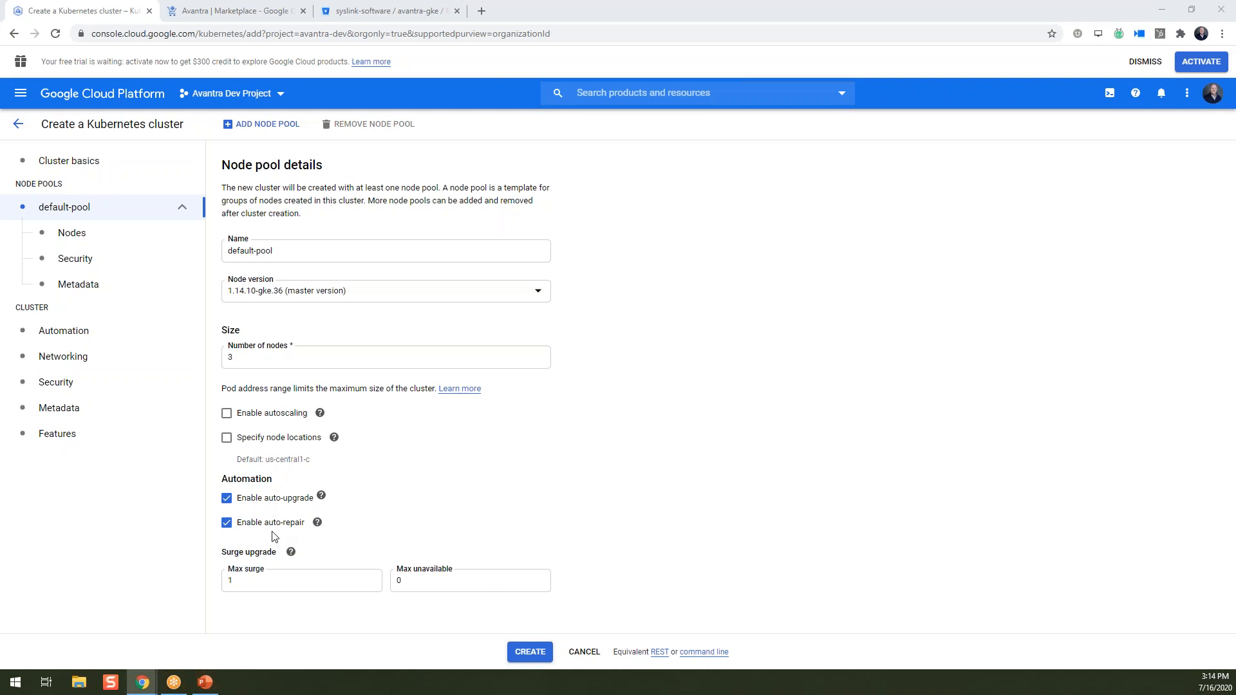
click(73, 241)
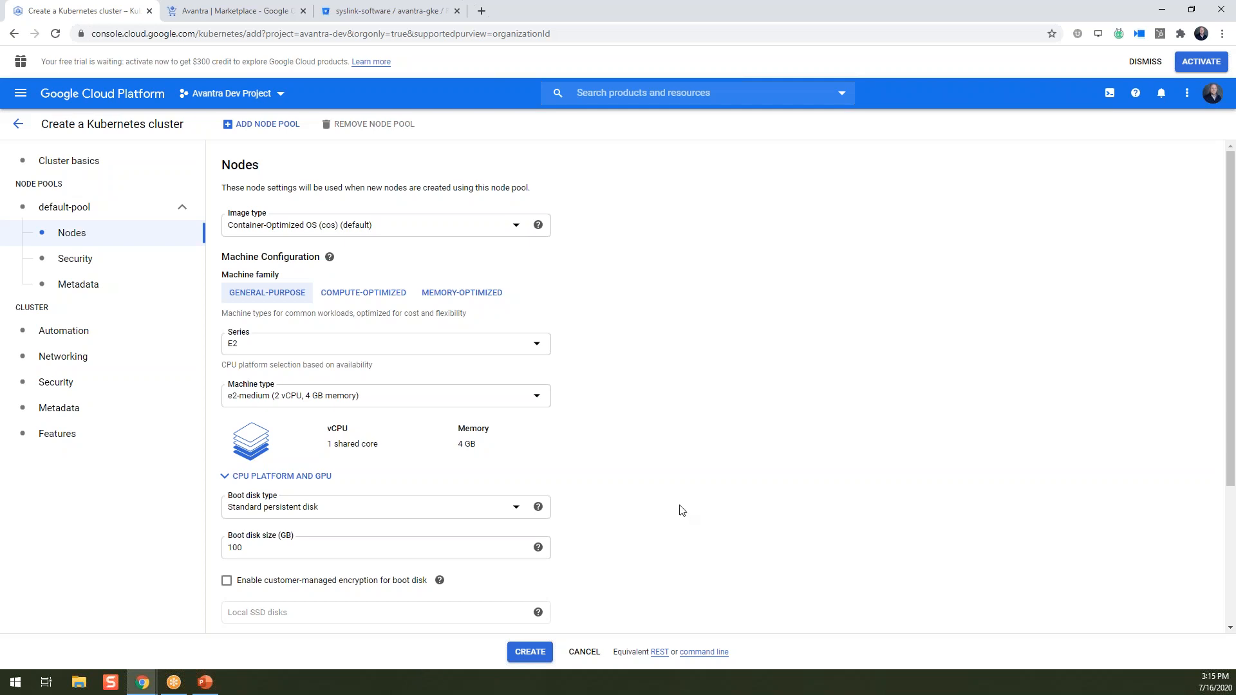
Create the avantrademo cluster and wait until it lists with 3 nodes, 6 vCPUs, 12 GB.
click(531, 654)
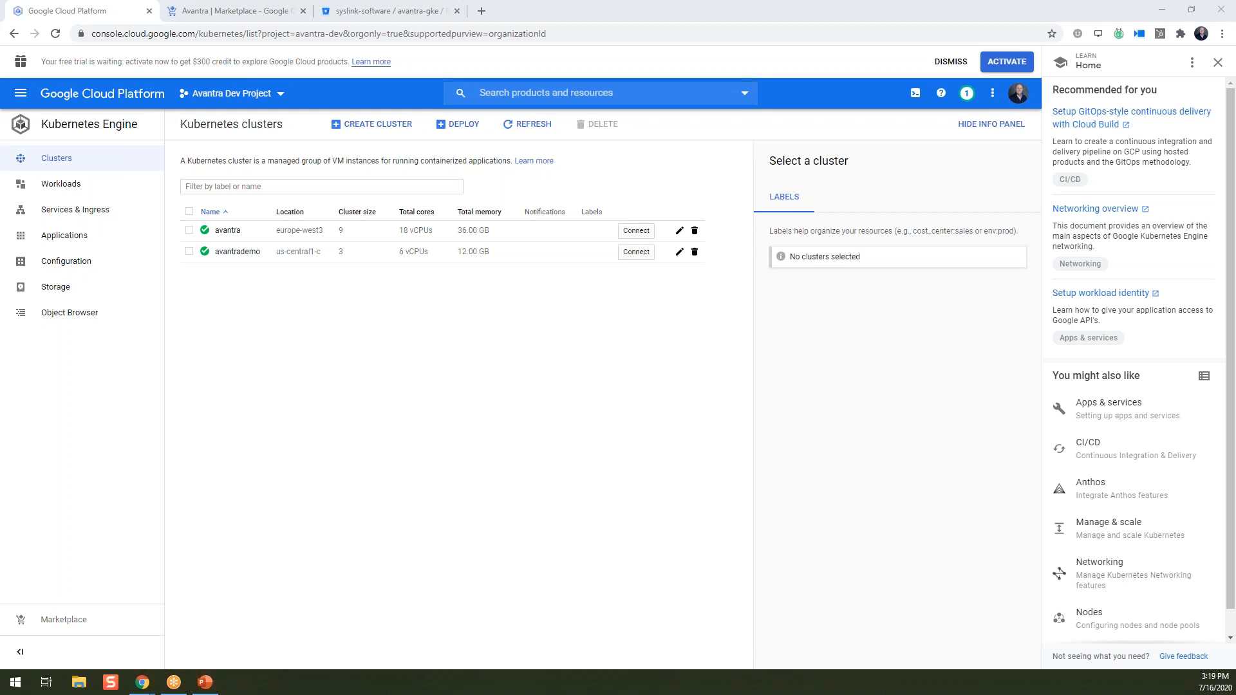
click(20, 95)
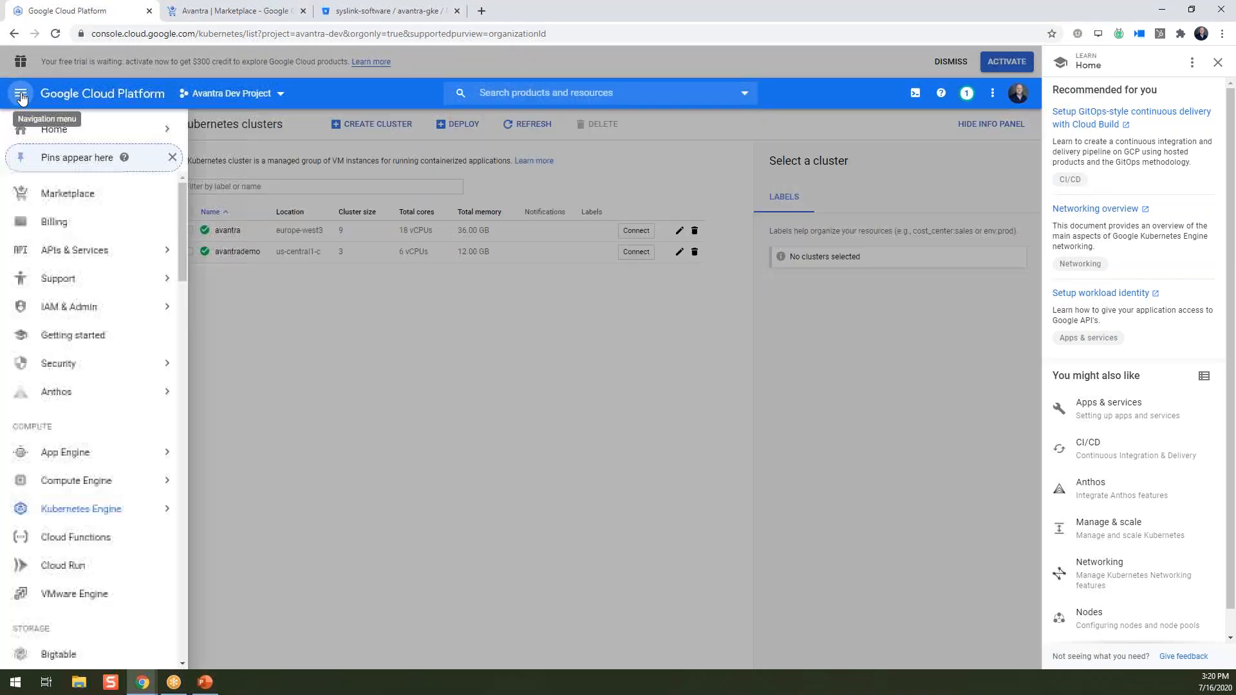
Go to Cloud SQL under Storage and start creating a new instance.
scroll(74, 437, down, 3)
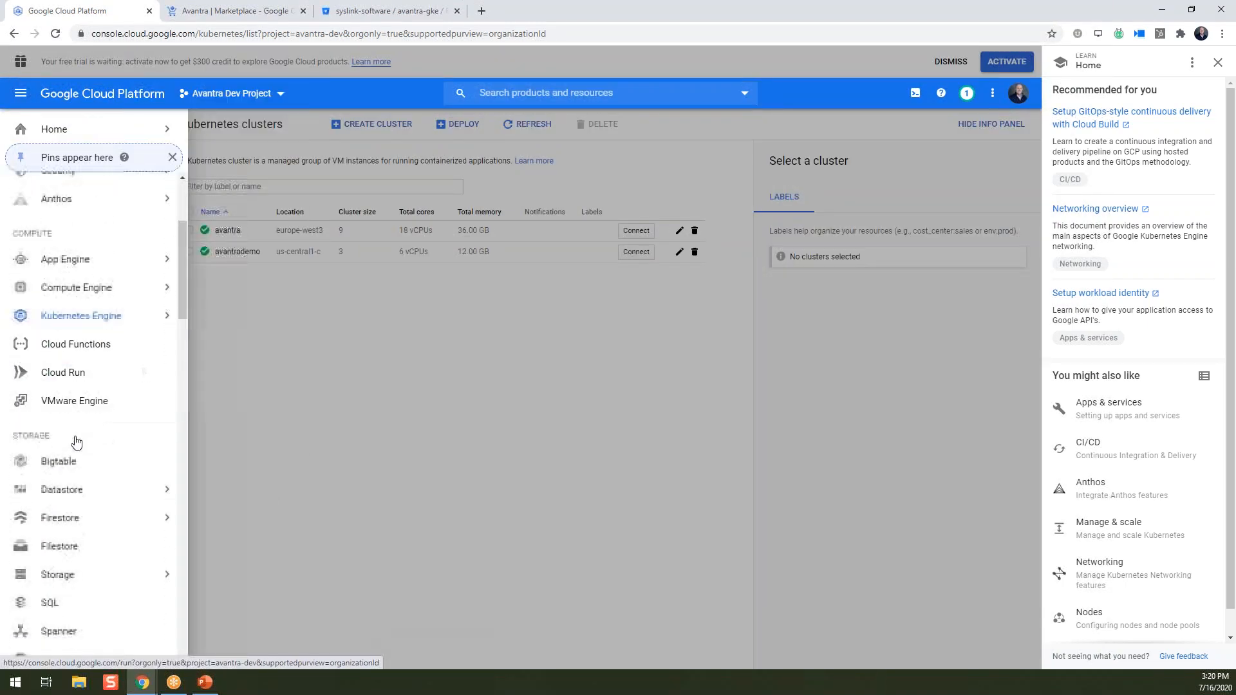
click(58, 610)
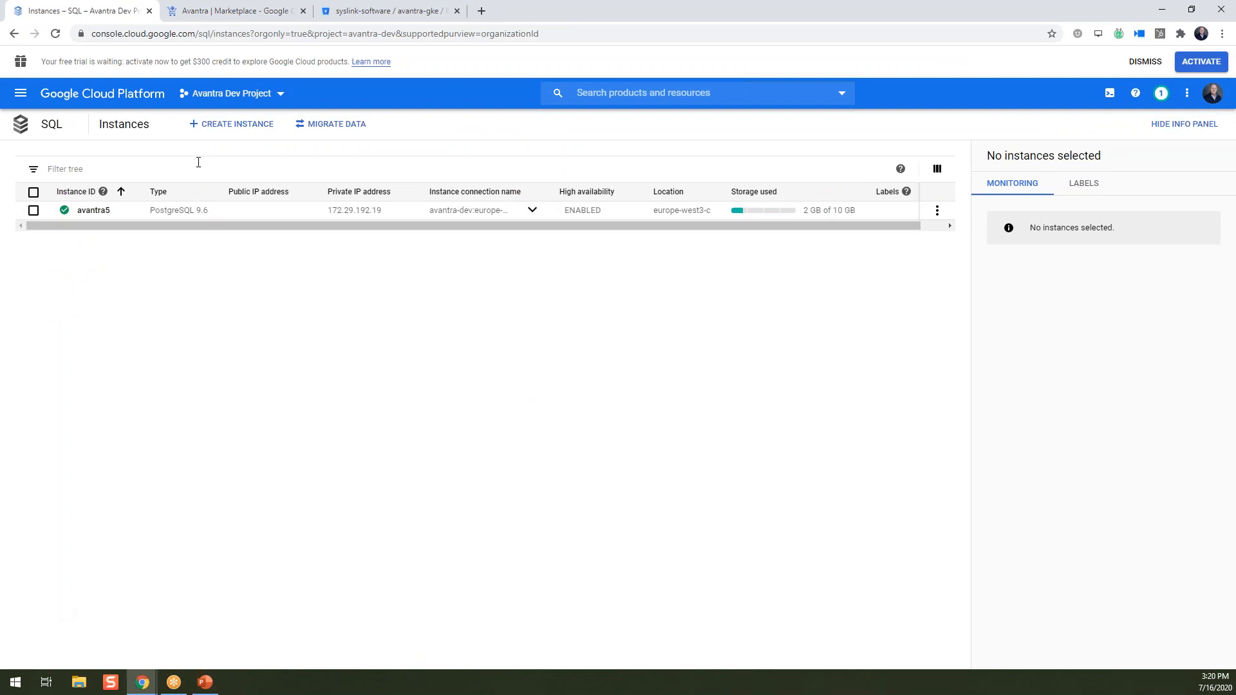
click(229, 125)
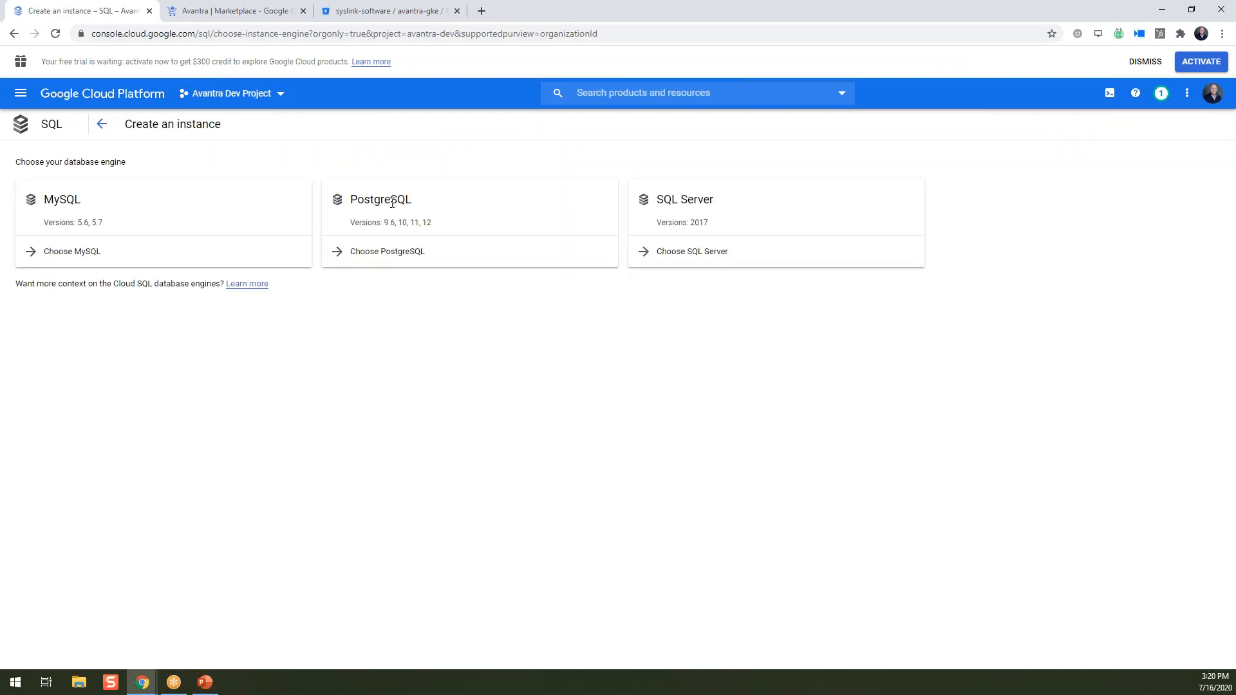
Choose PostgreSQL, set instance ID avantrademo, enter a default user password, and select PostgreSQL 11.
click(398, 255)
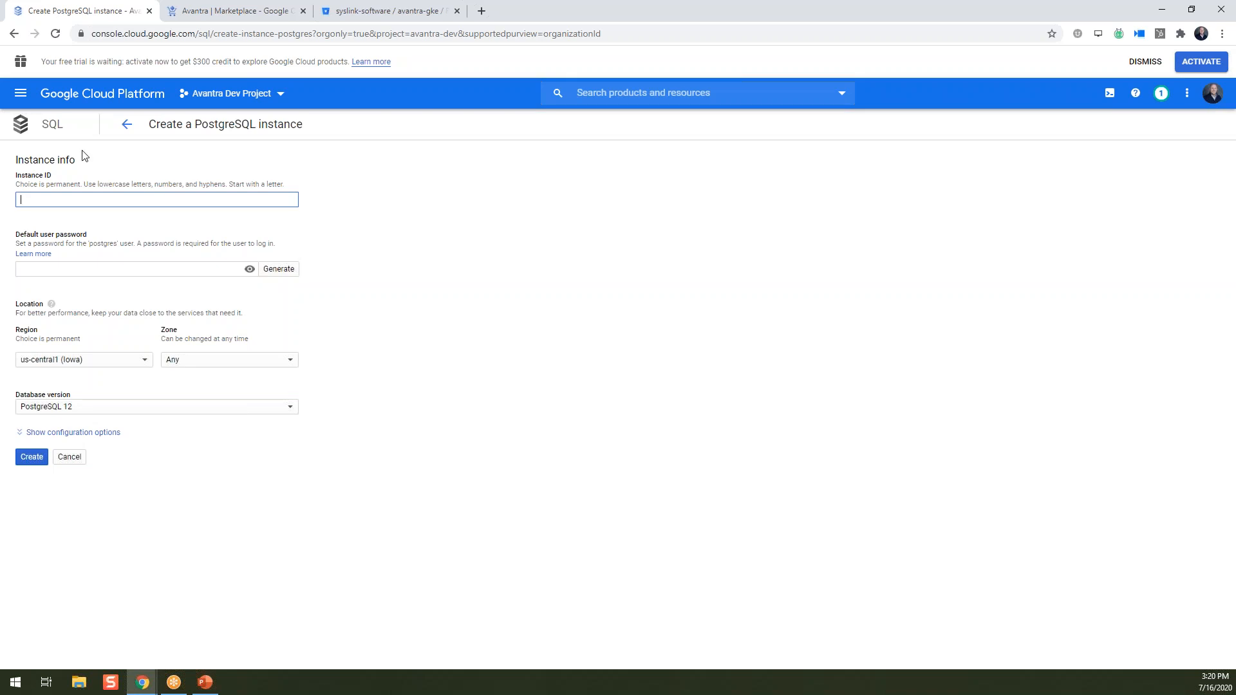
text(Avantra)
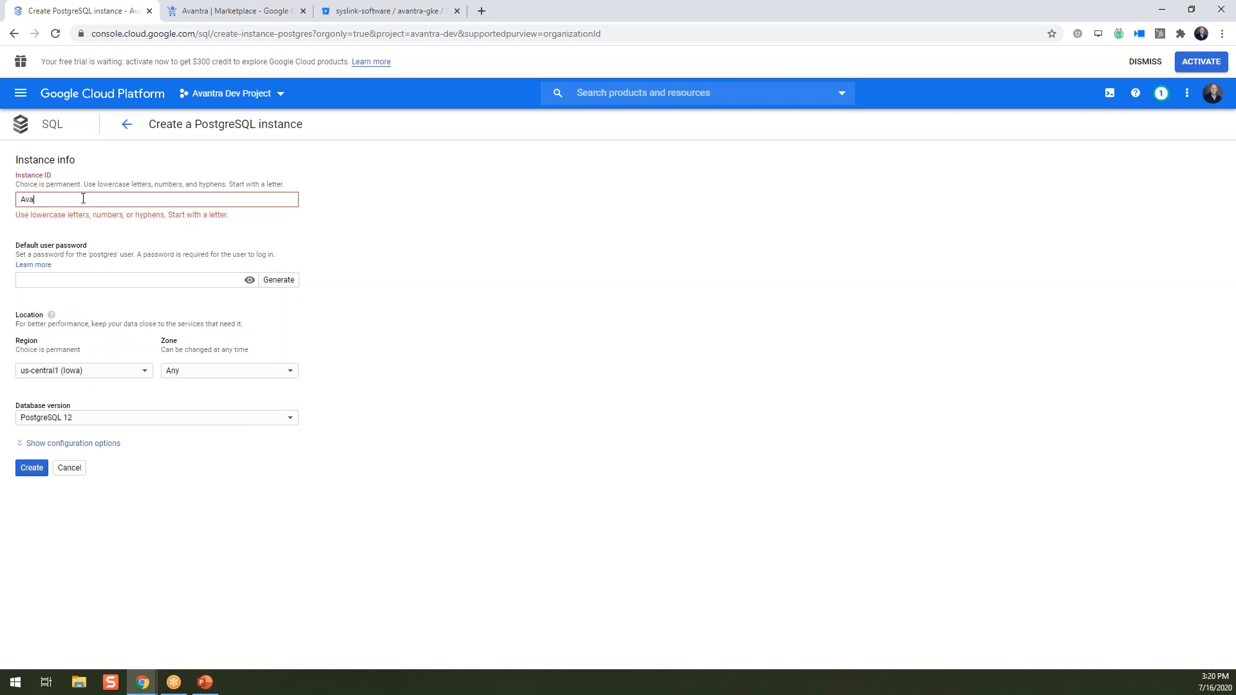
key(BackSpace)
key(BackSpace)
key(BackSpace)
key(BackSpace)
key(BackSpace)
key(BackSpace)
text(avantrademo)
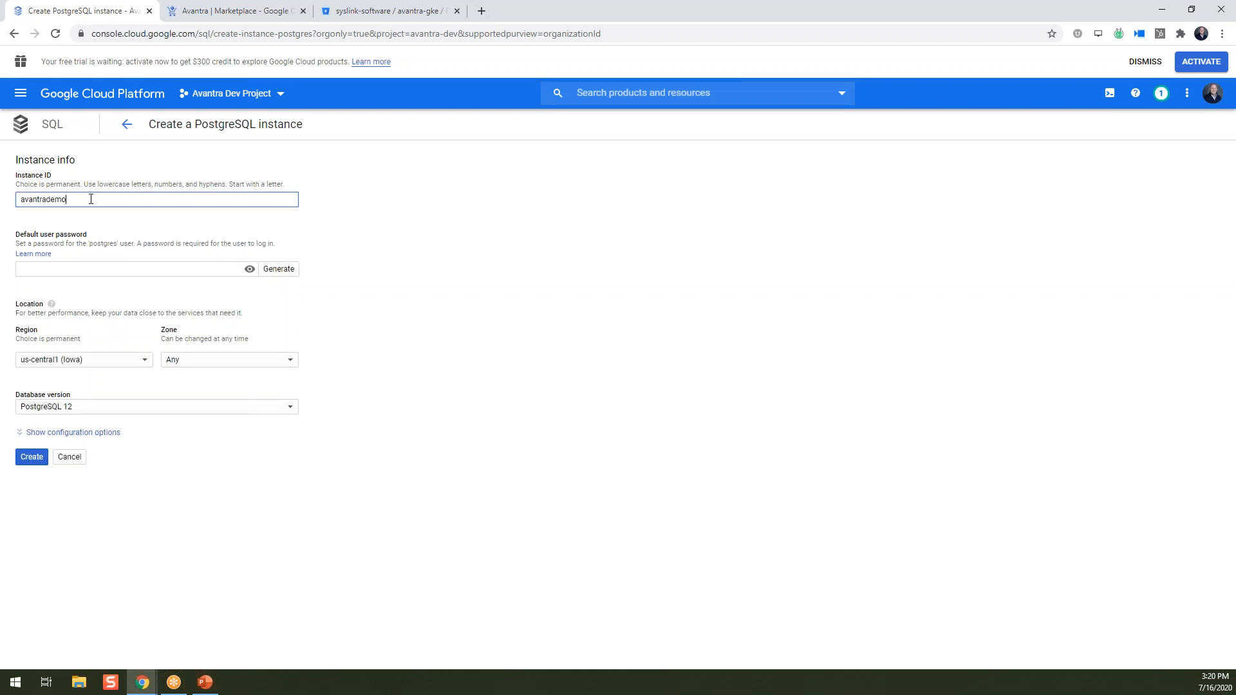
click(93, 267)
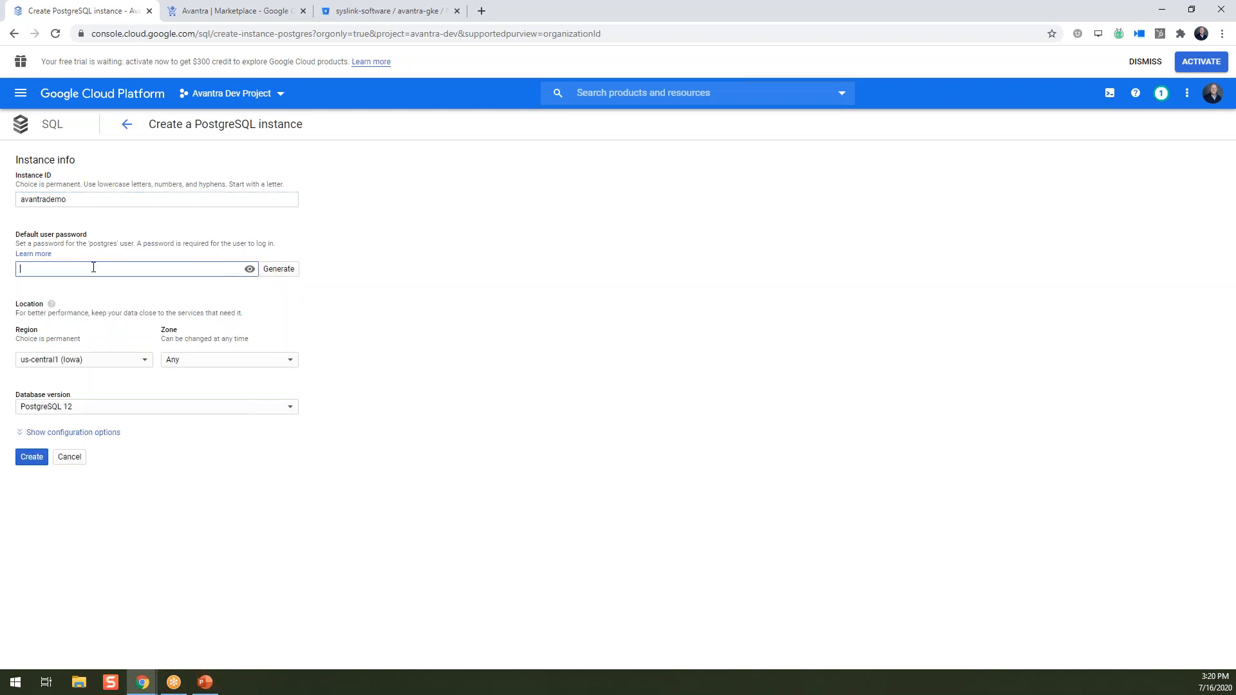
text(abcdefg)
click(110, 412)
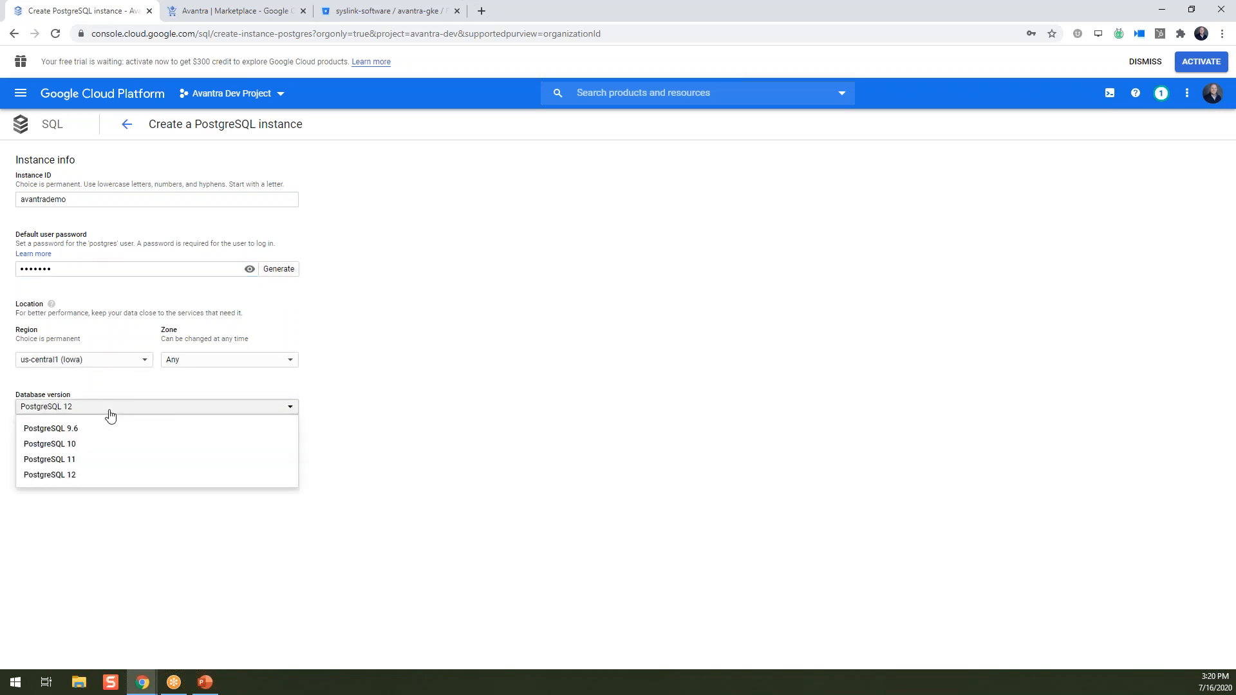
click(89, 461)
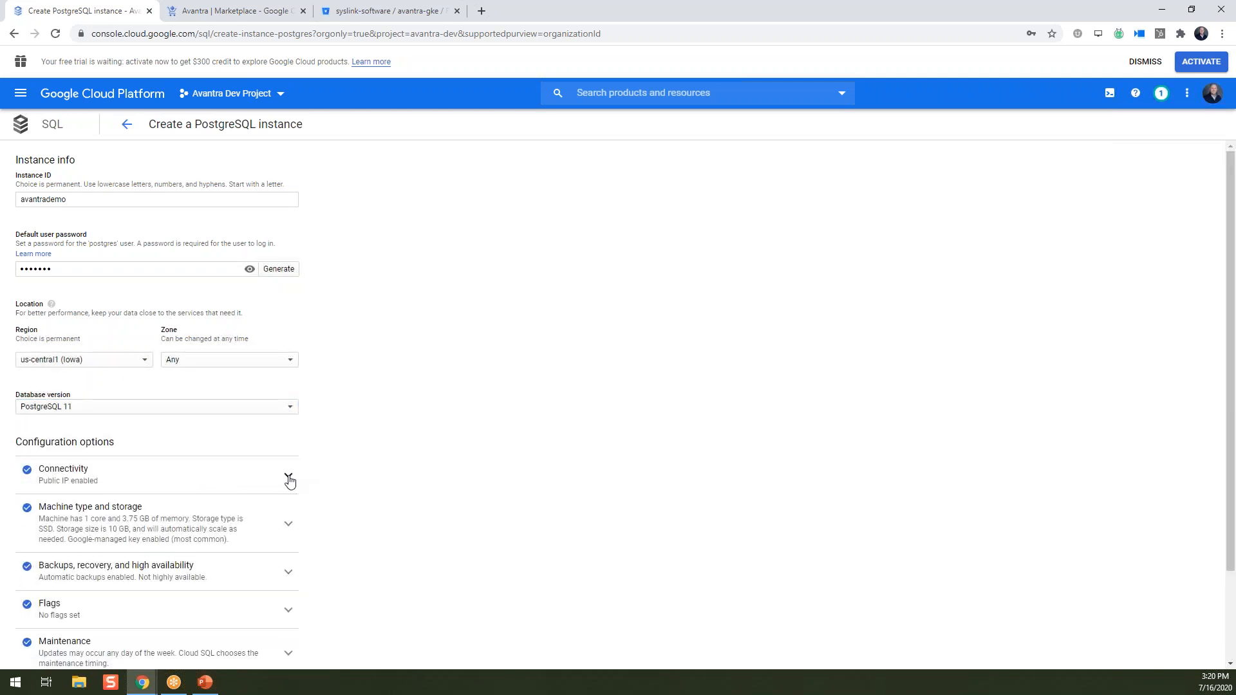
Enable private IP on the default network and turn off public IP.
click(289, 478)
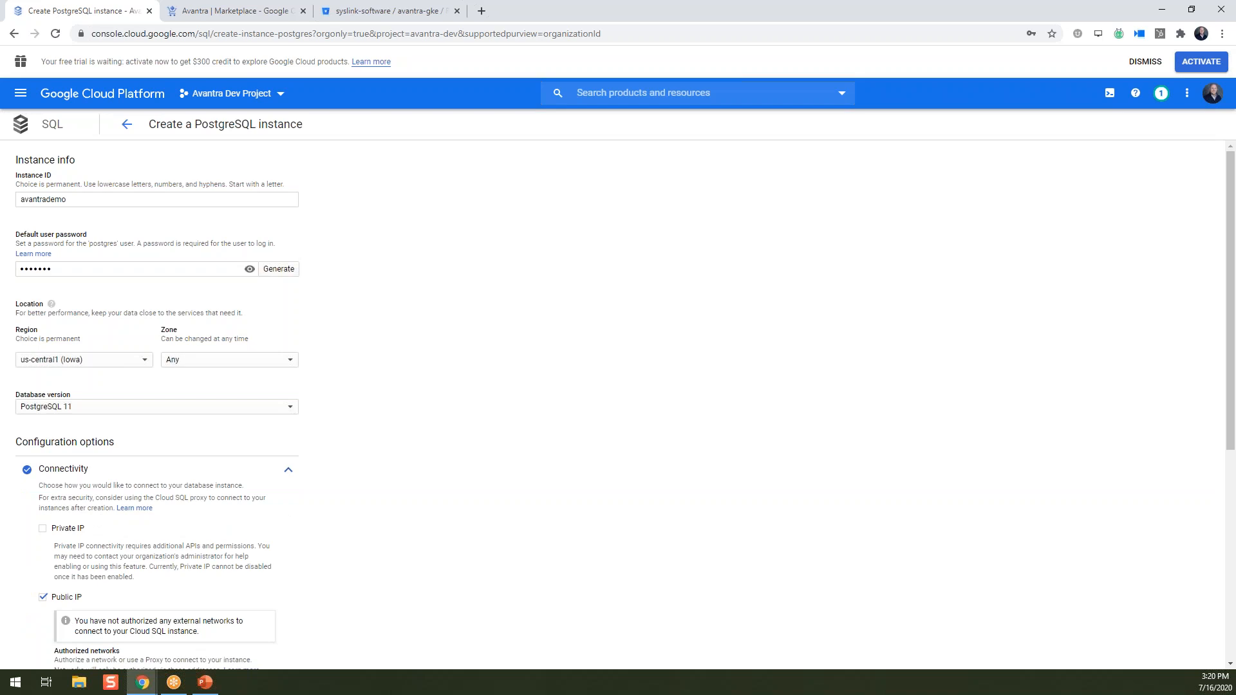
scroll(350, 499, down, 2)
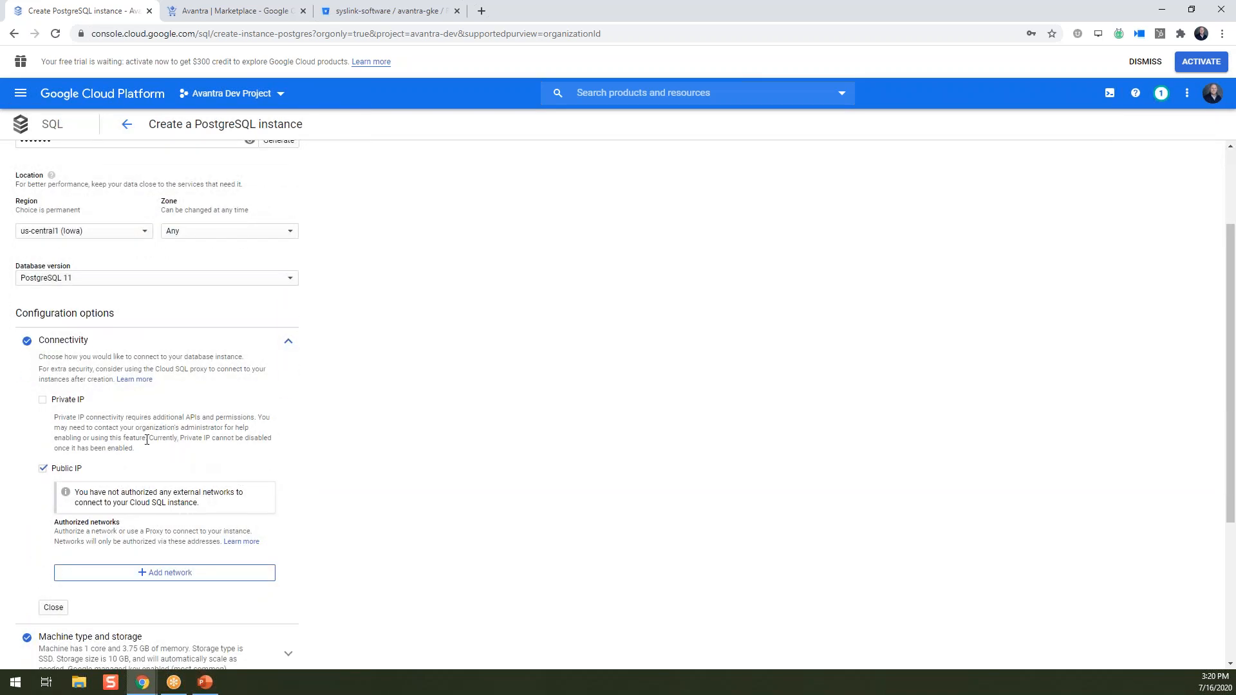
click(43, 399)
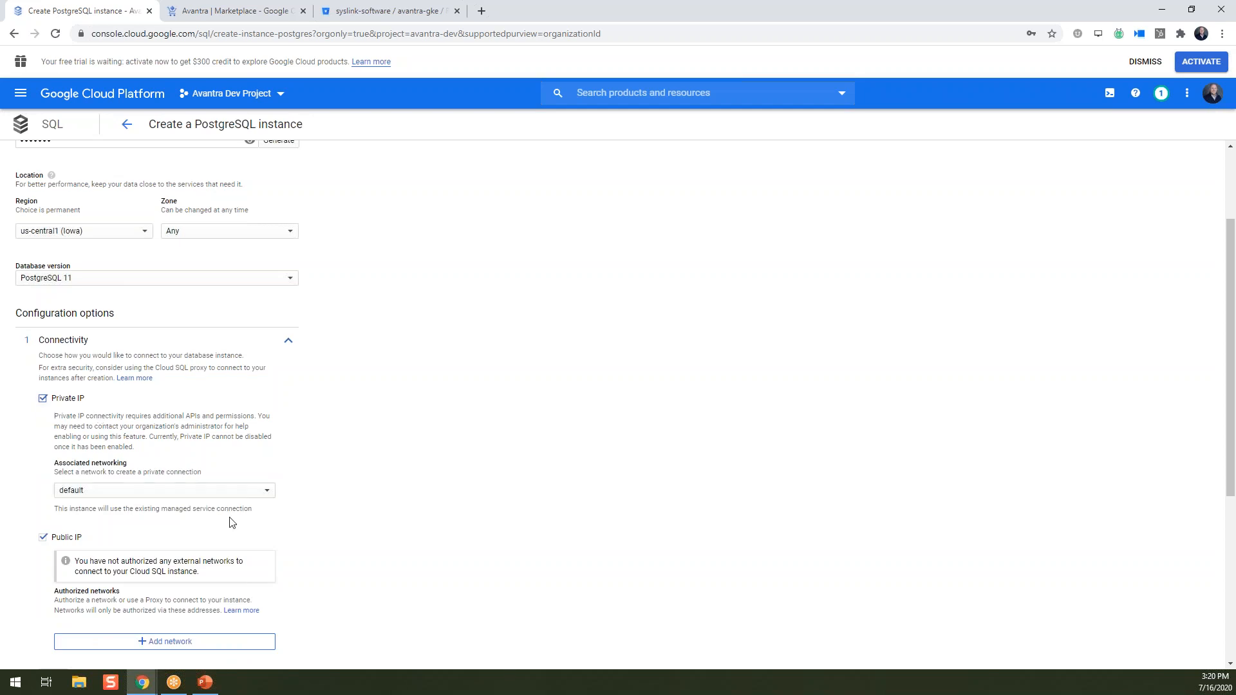
click(43, 538)
Review the backup settings and create the avantrademo PostgreSQL instance.
scroll(363, 505, down, 3)
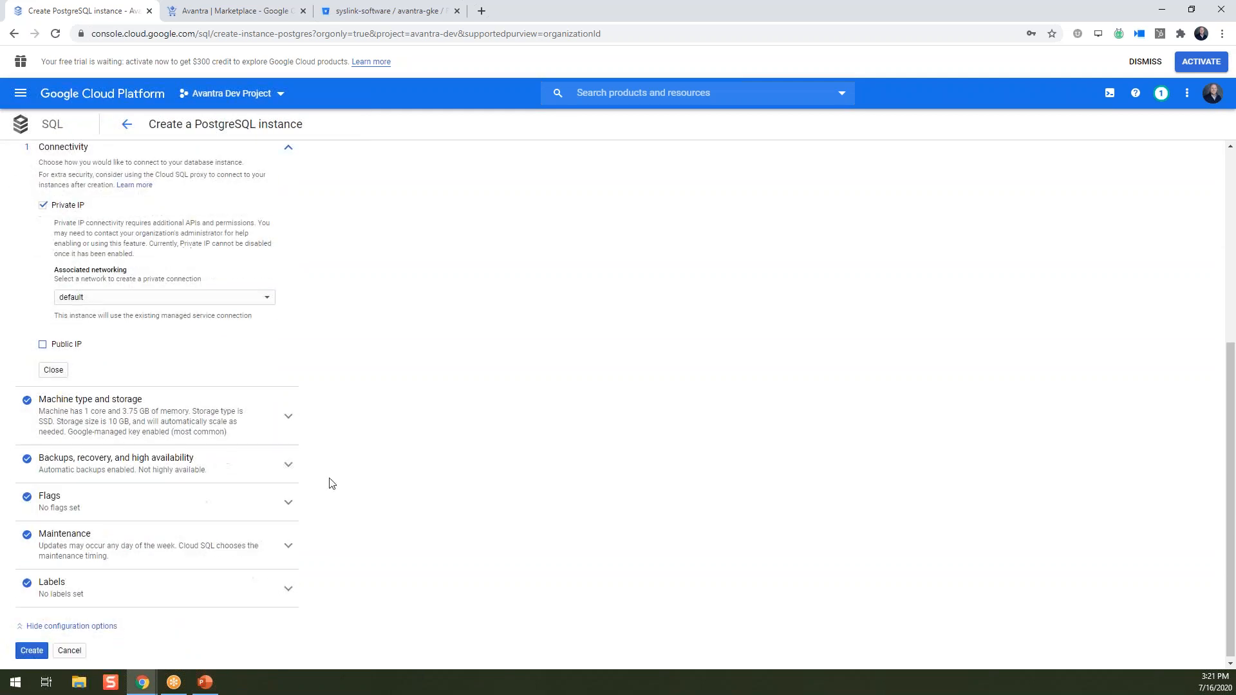
click(288, 465)
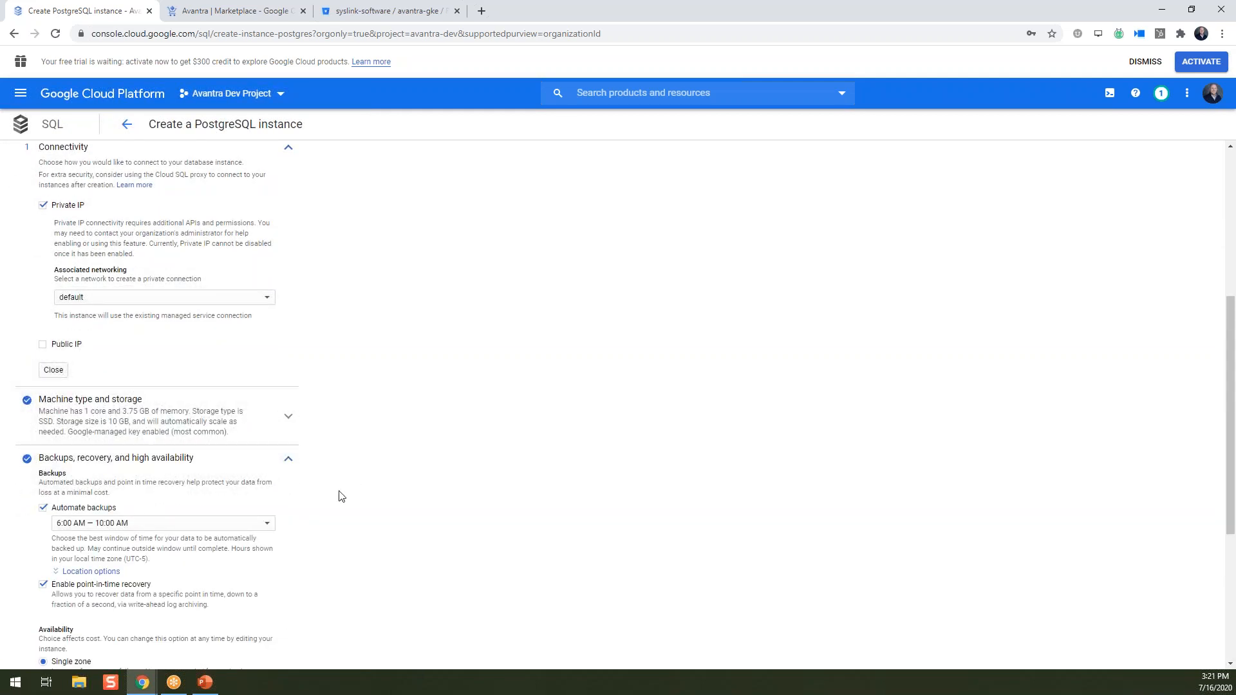
scroll(102, 557, down, 1)
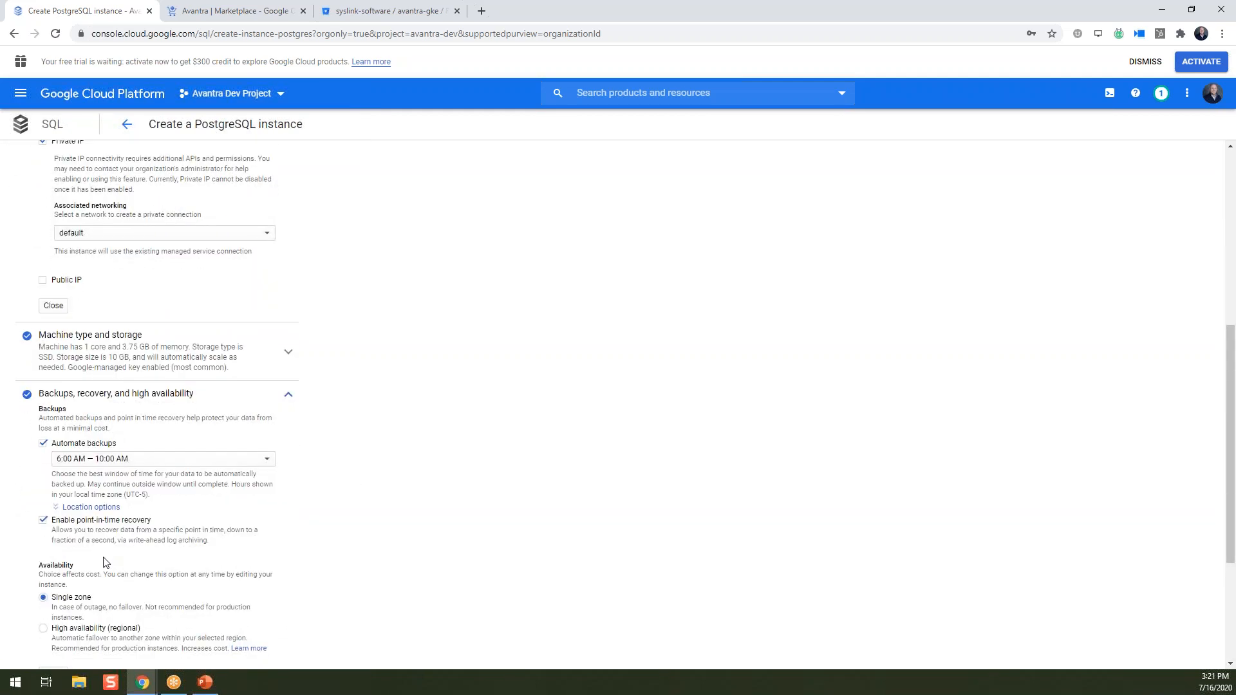
scroll(103, 560, down, 1)
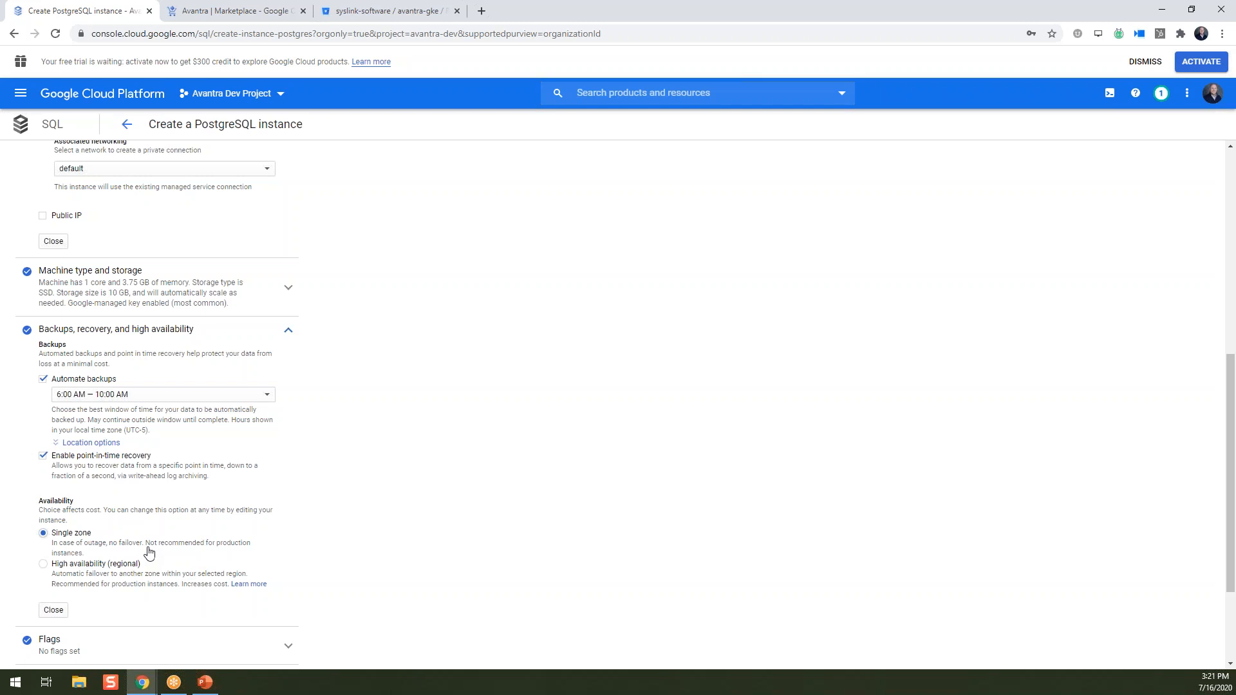
click(289, 334)
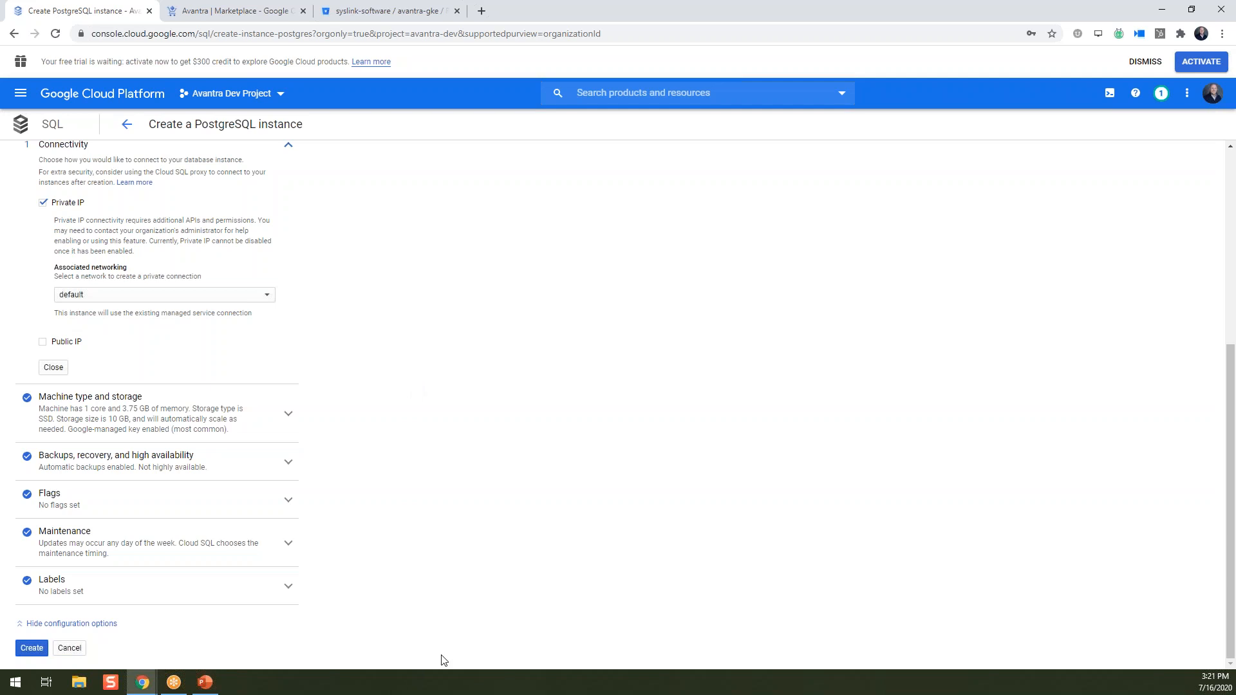
click(35, 649)
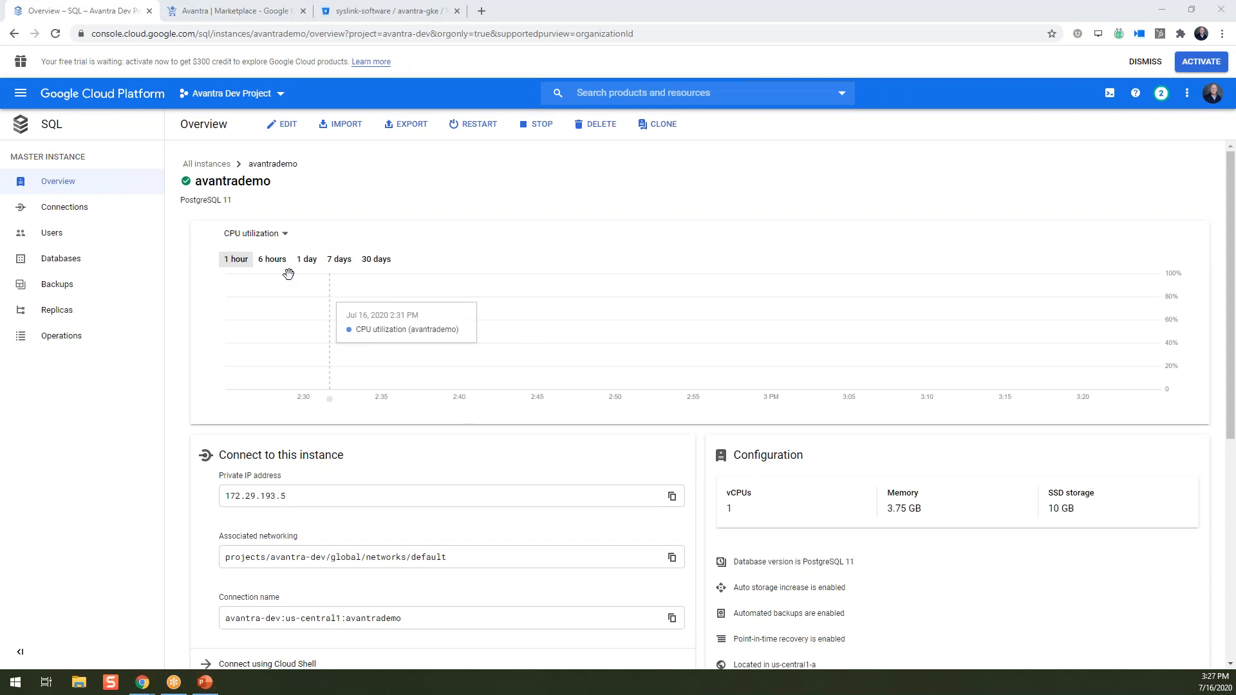
Copy the private IP 172.29.193.5 from the Overview and go to the Users page.
mouse_move(193, 185)
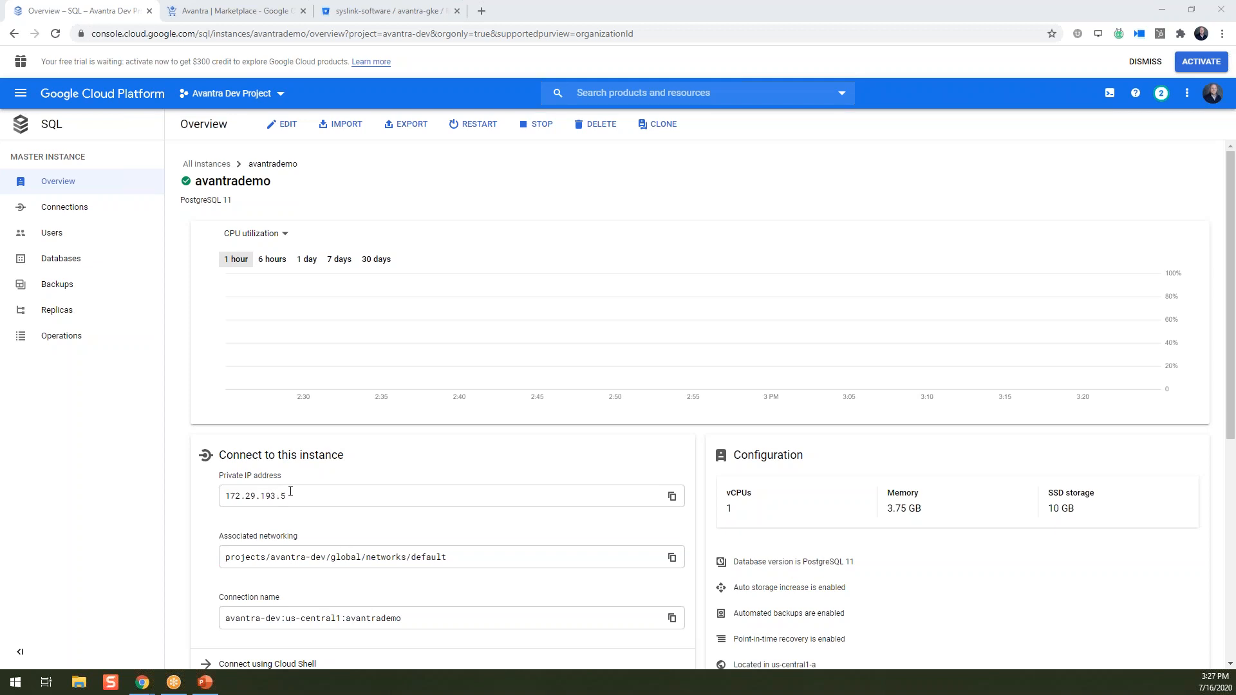
drag(290, 491, 227, 485)
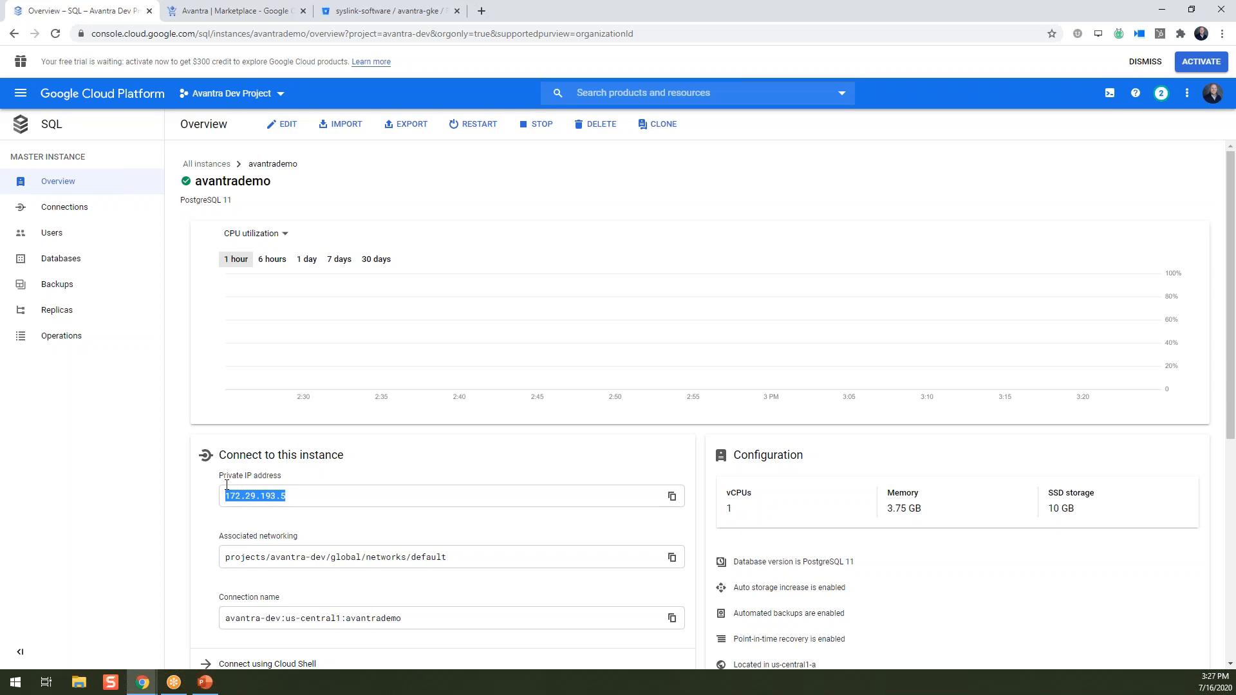
click(62, 233)
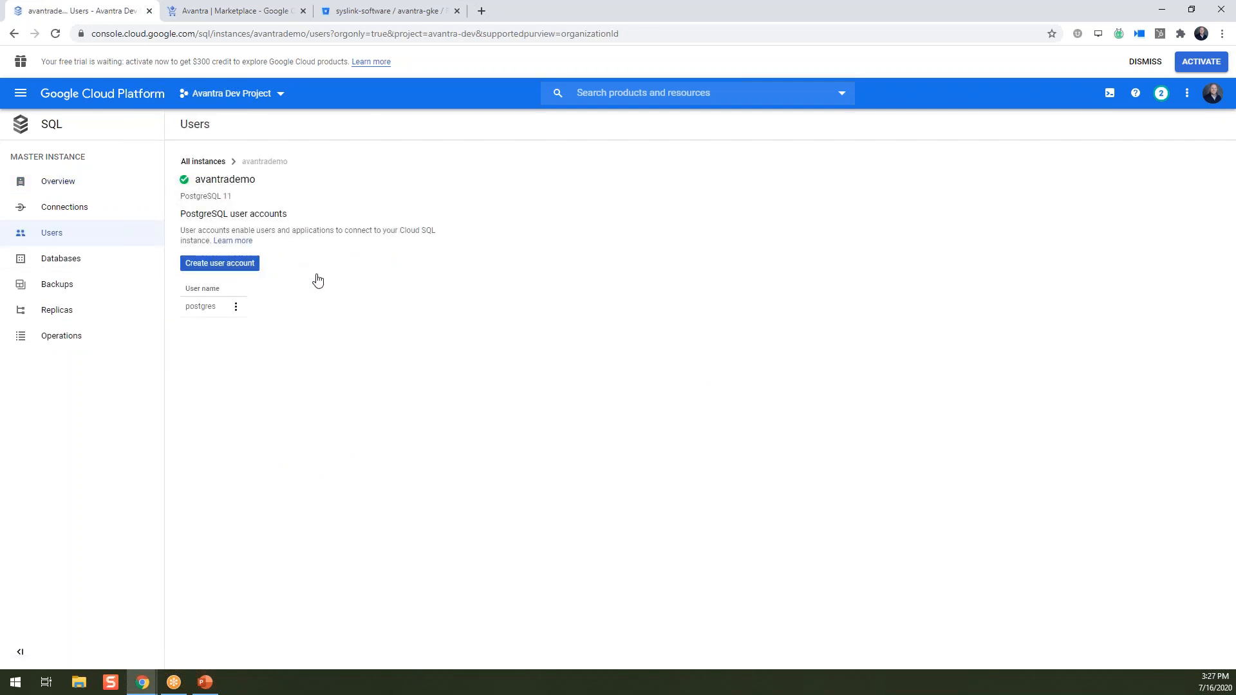
Fill in user name avantra and a password in the Create user account dialog and submit.
click(263, 270)
text(Ava)
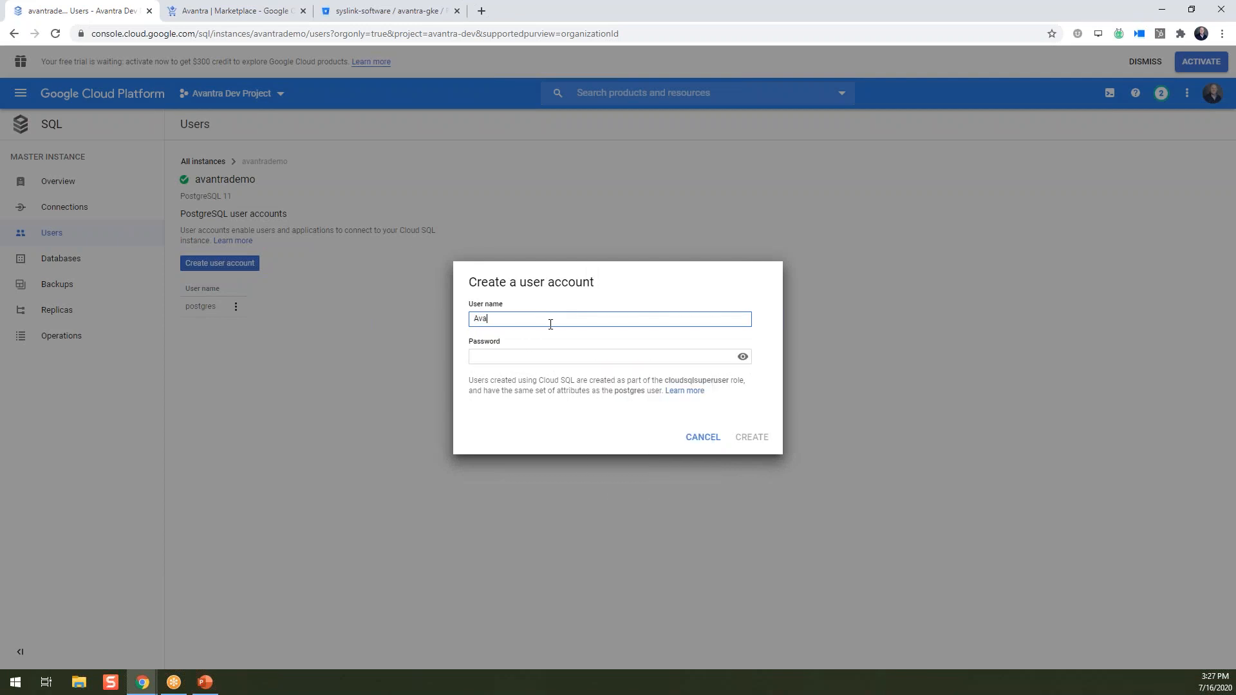
key(BackSpace)
key(BackSpace)
text(avantra)
key(Tab)
text(avan)
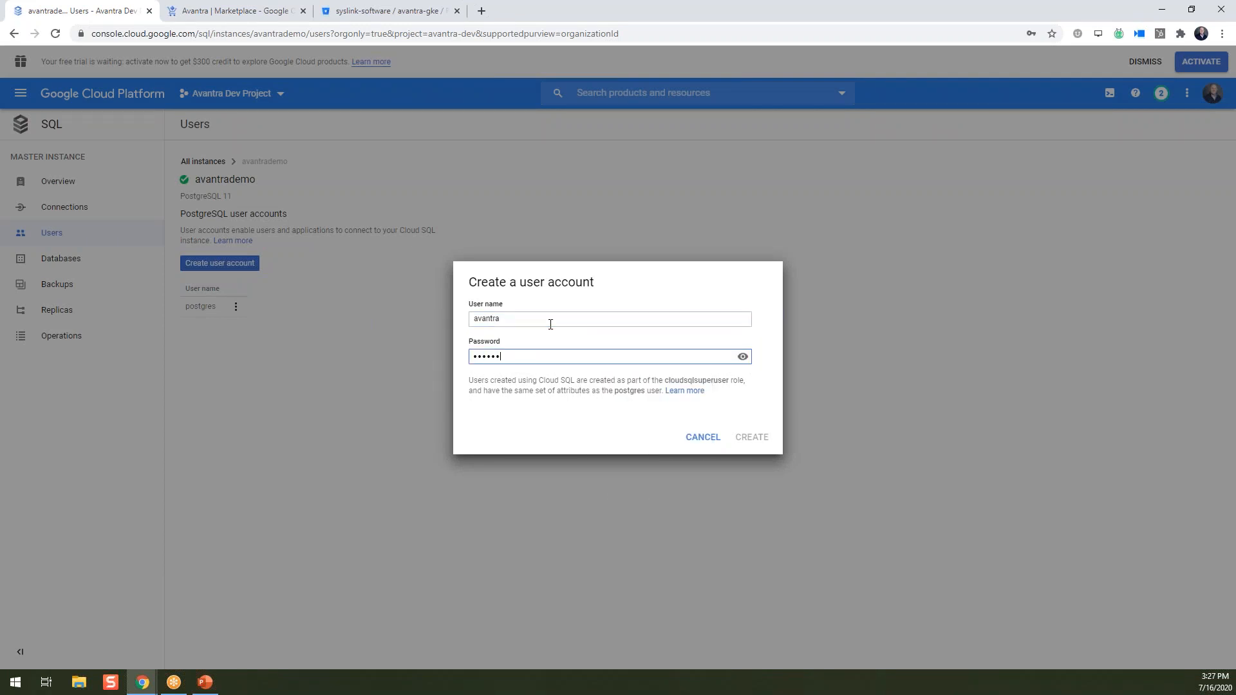
key(BackSpace)
key(BackSpace)
key(BackSpace)
key(BackSpace)
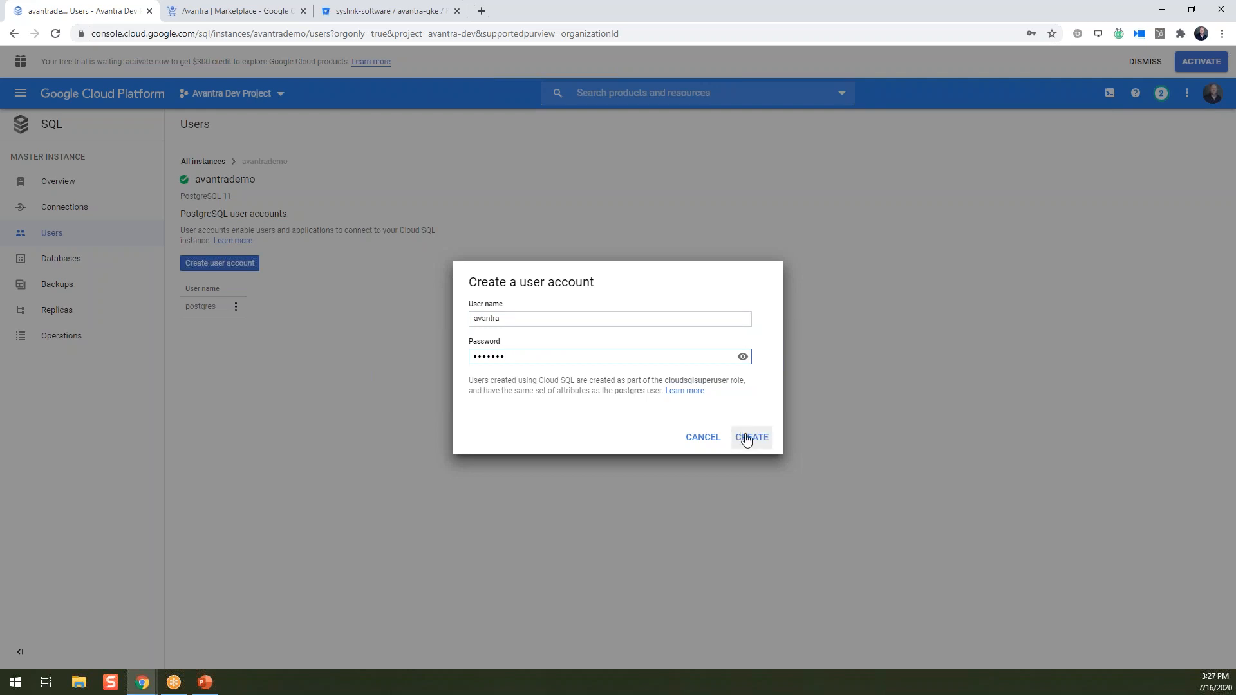
click(744, 438)
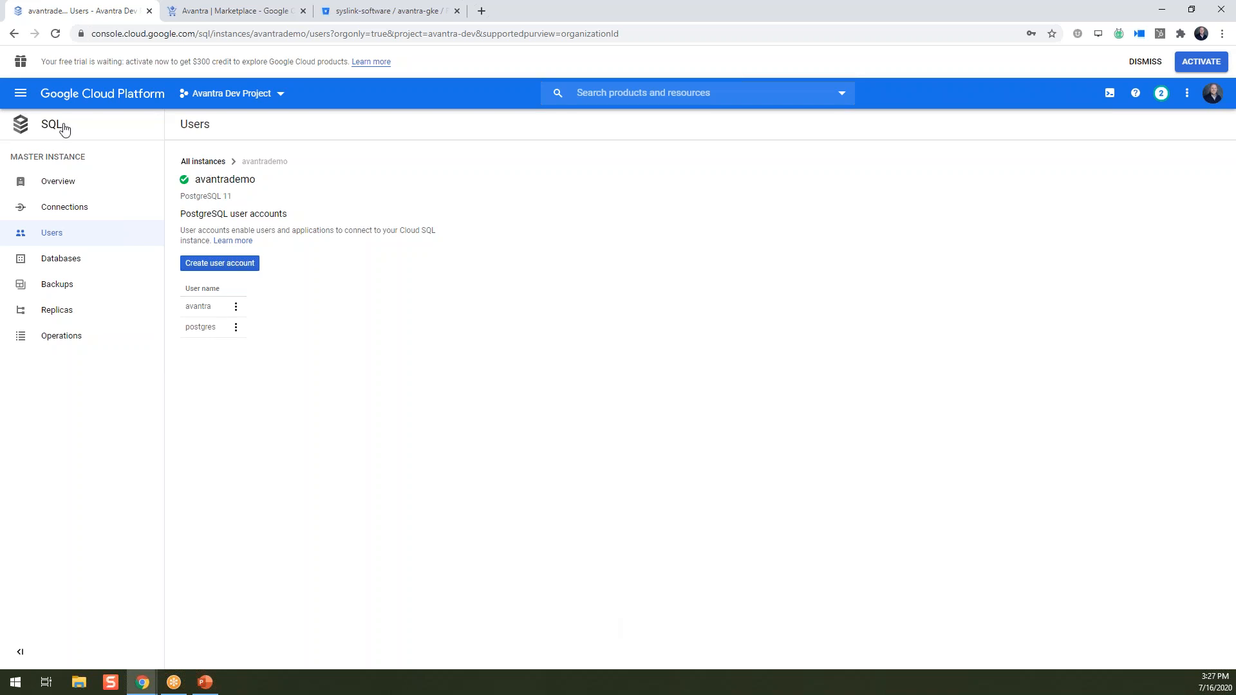
Search the Marketplace for 'avantra' and open the Avantra solution's GKE deployment form.
click(21, 94)
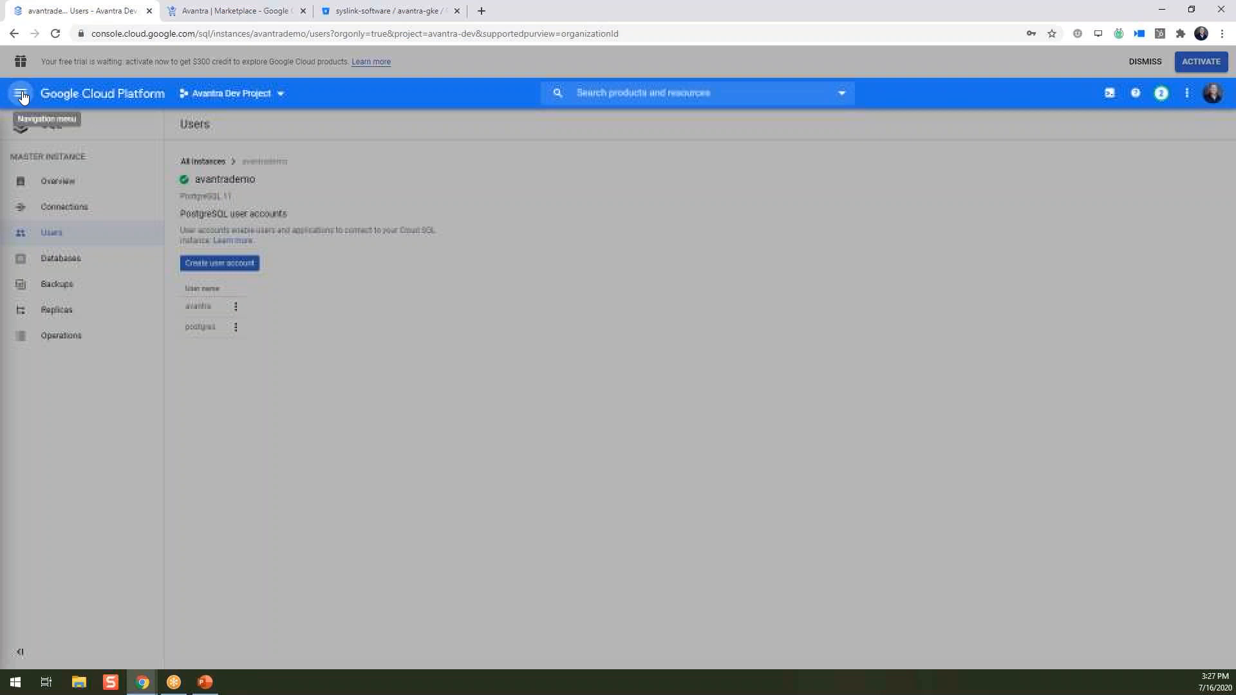
click(143, 193)
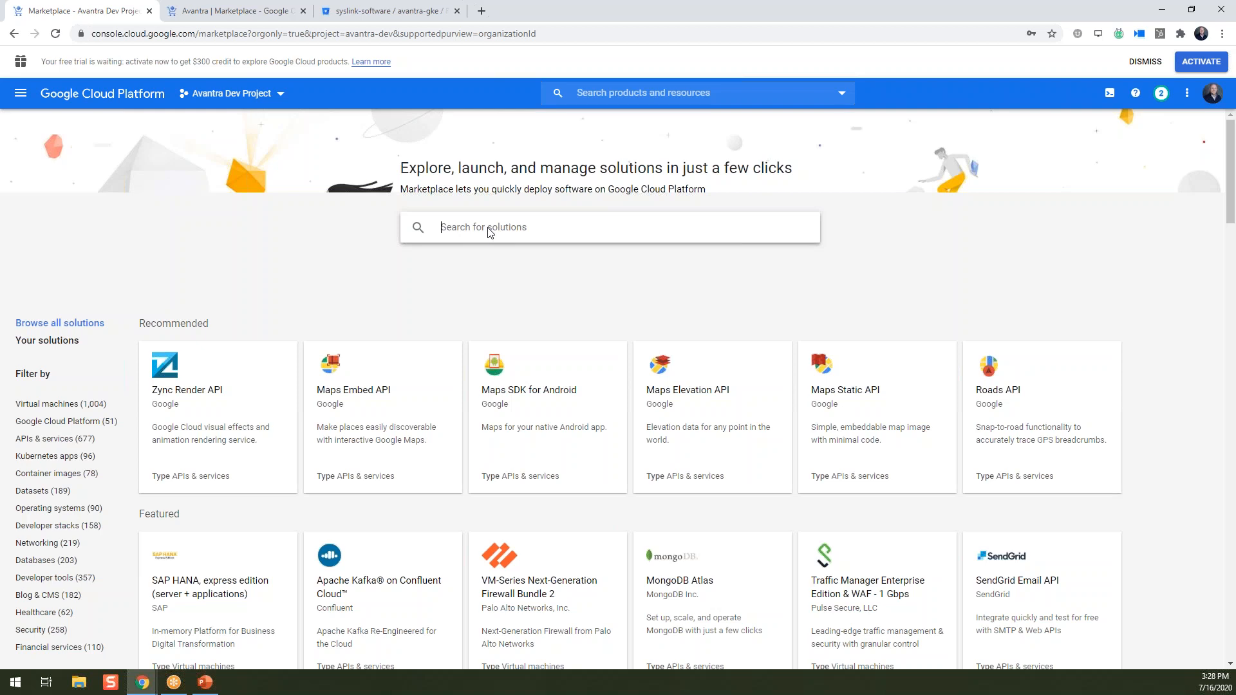
text(avantra)
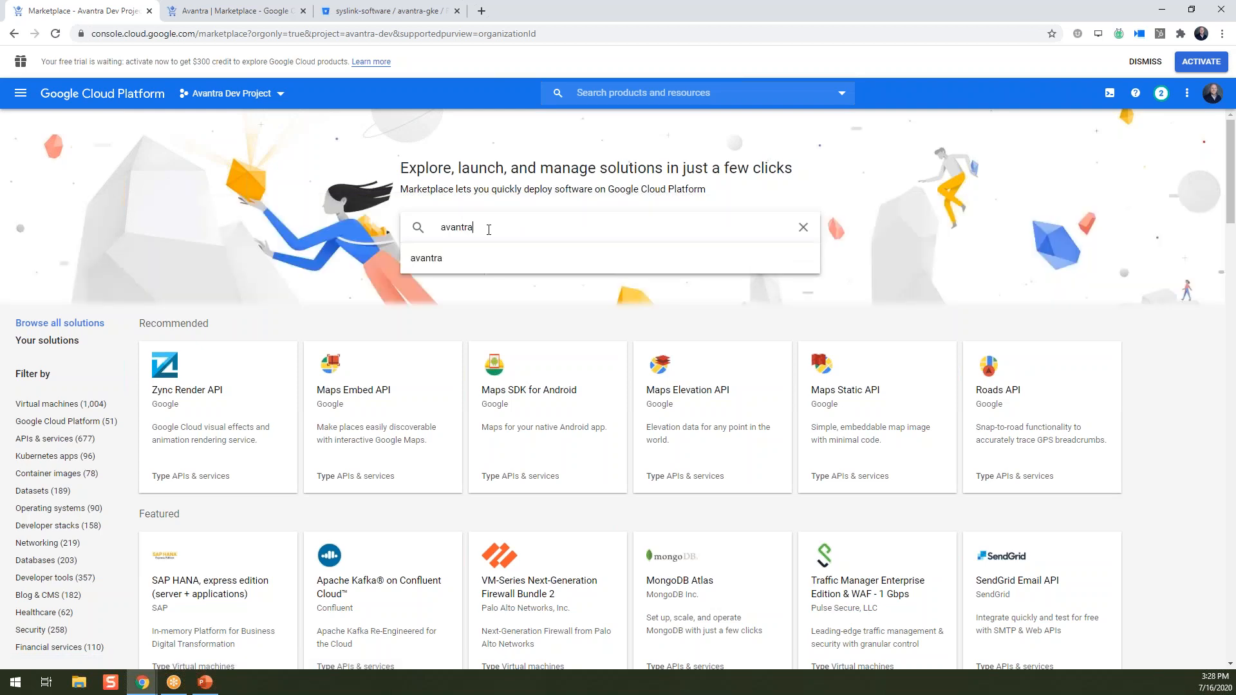
key(Return)
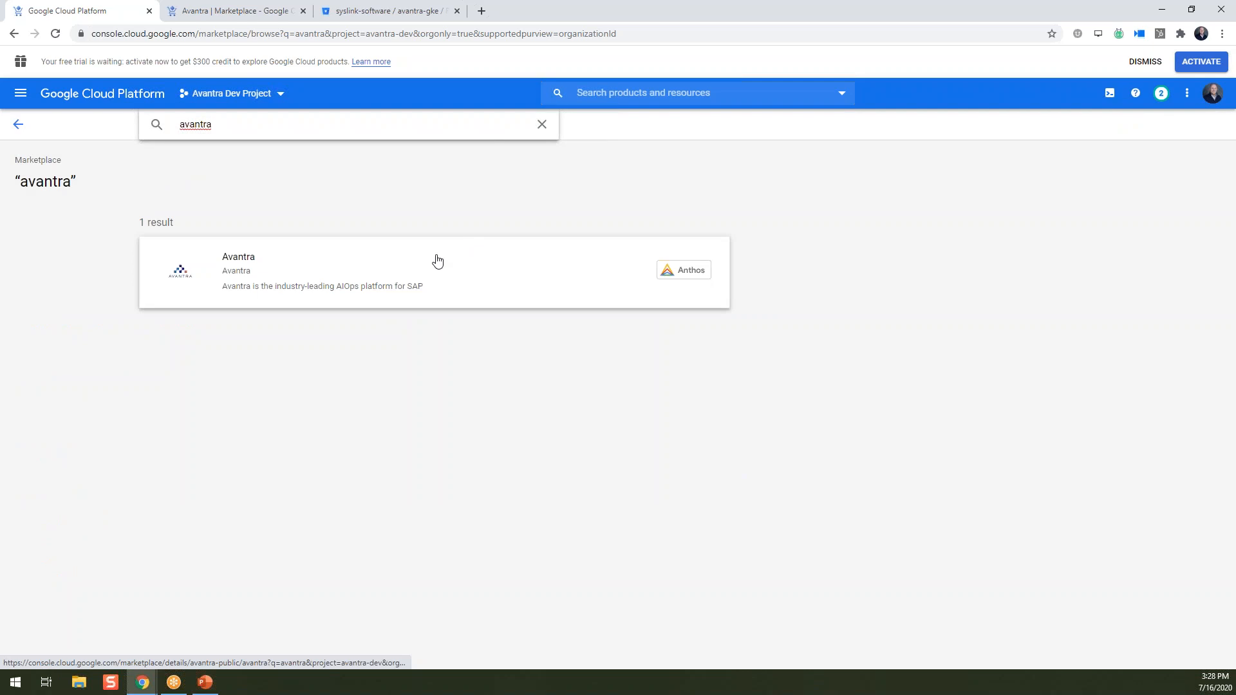
click(248, 286)
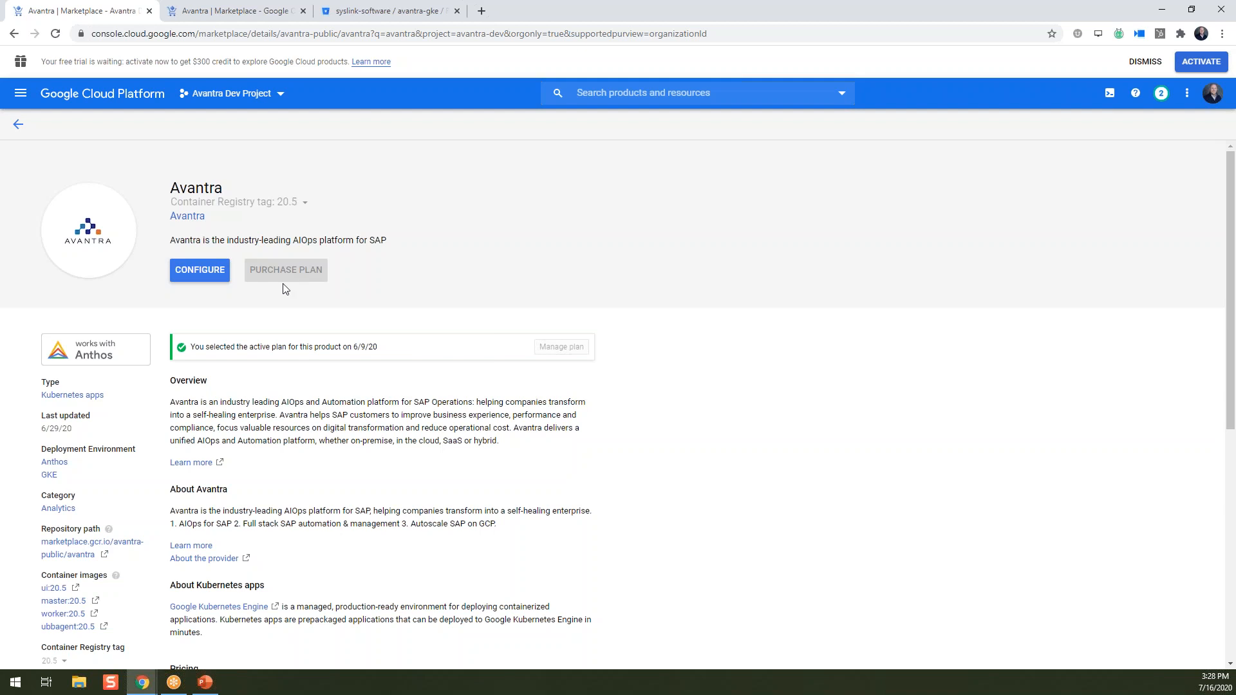
click(197, 275)
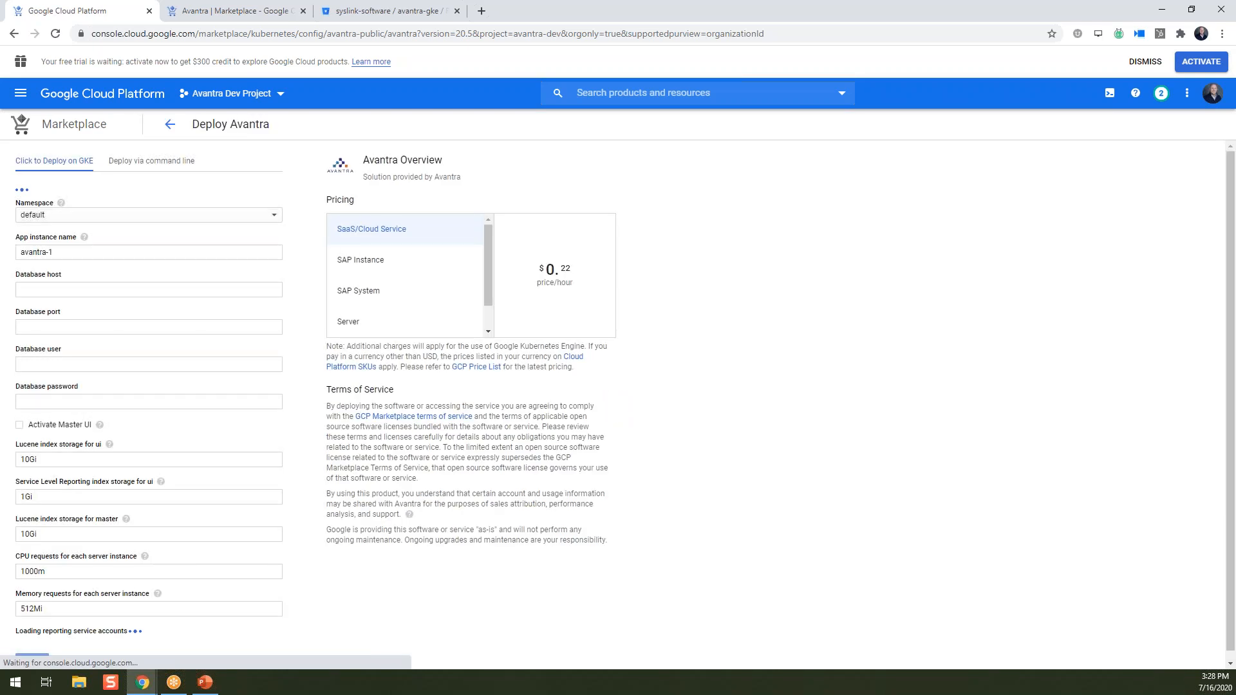
Target the avantrademo cluster in us-central1-c and rename the app instance to avantrademo.
click(188, 198)
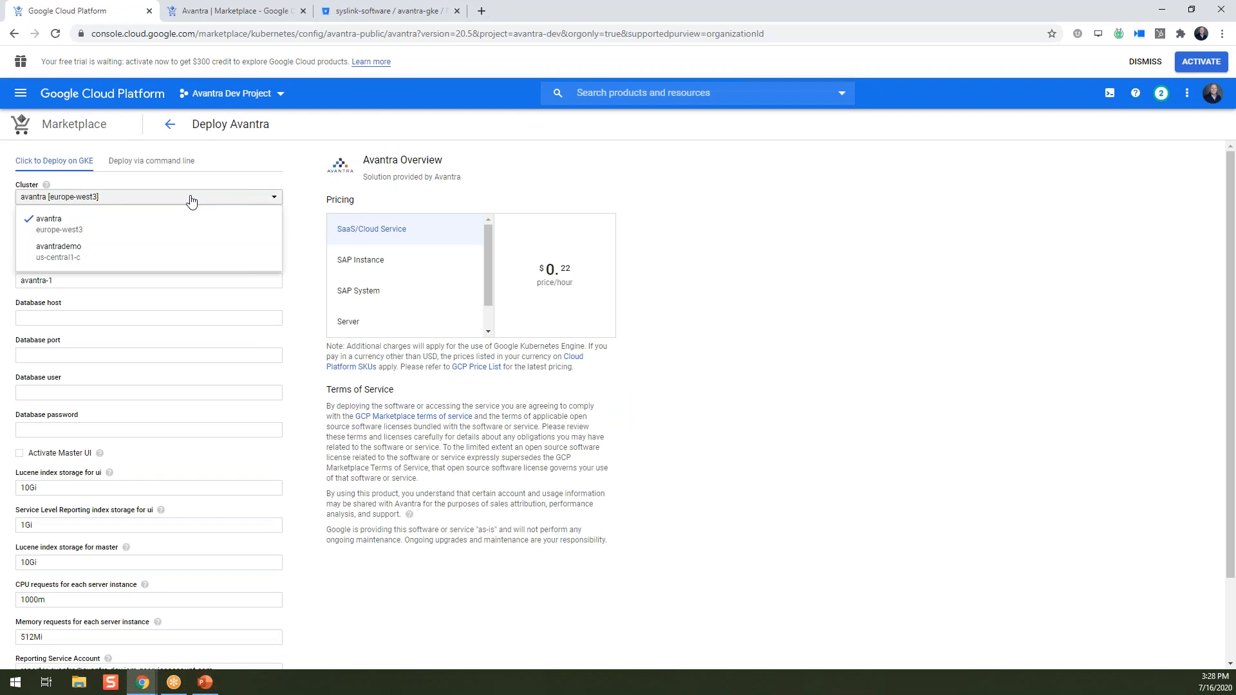
click(76, 255)
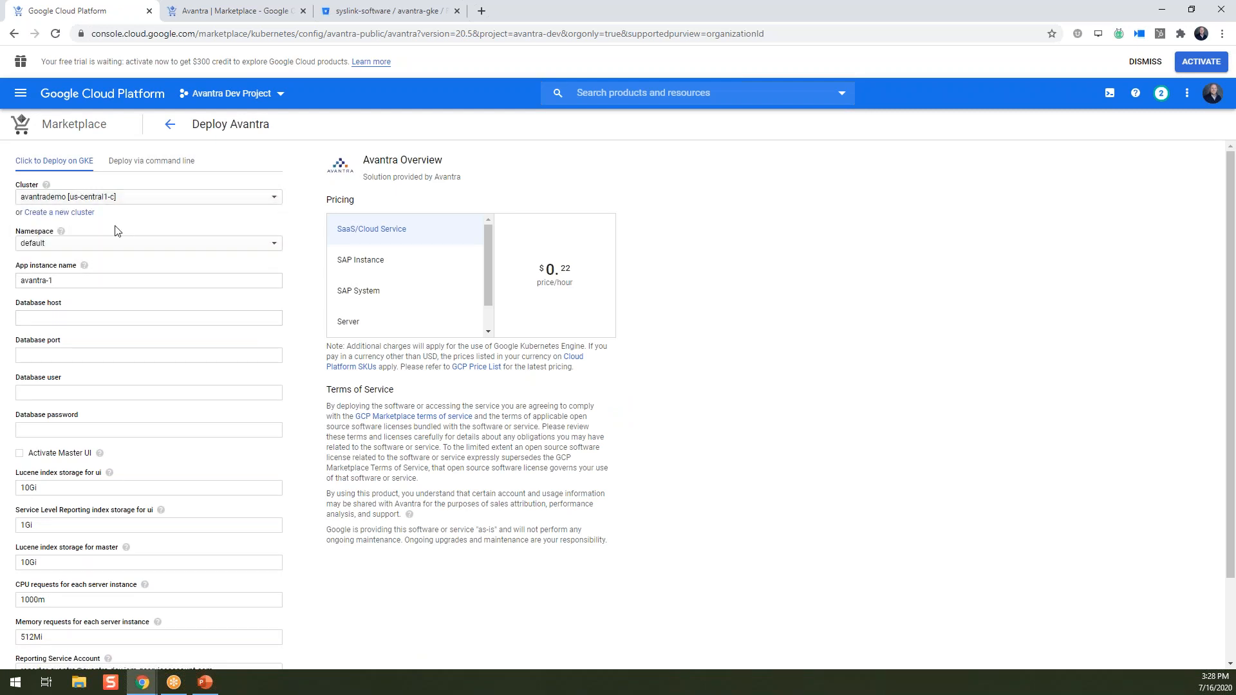
click(68, 280)
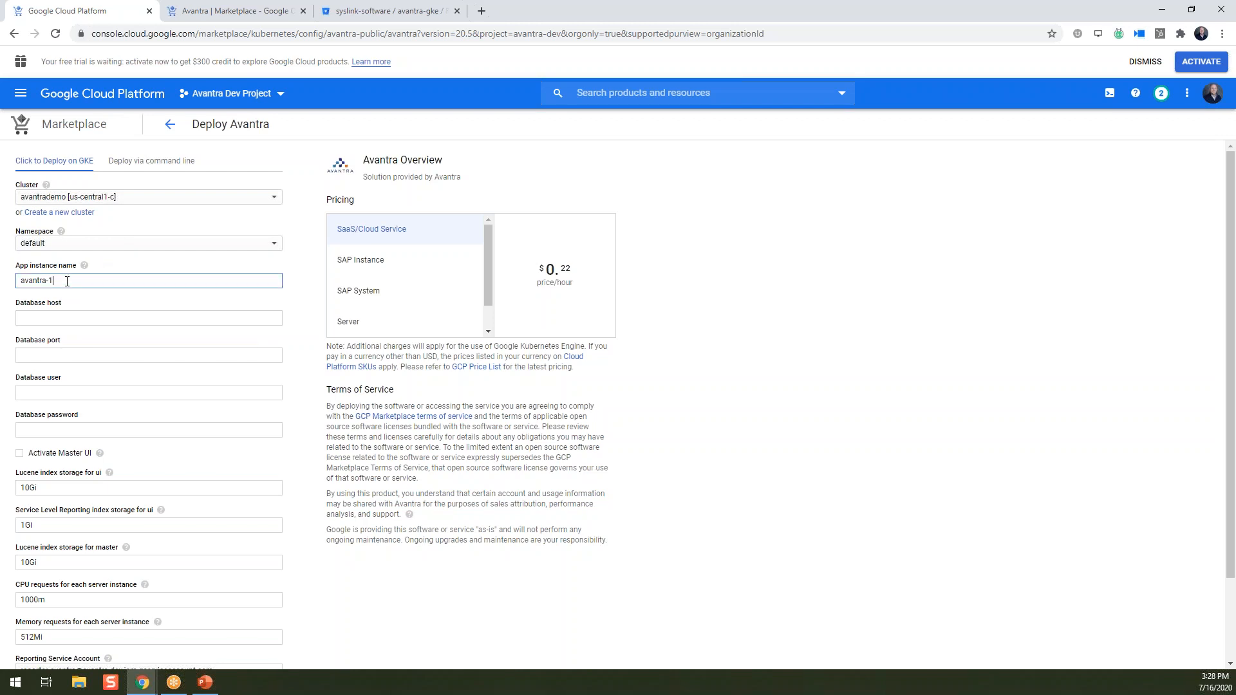
key(BackSpace)
key(BackSpace)
text(dem)
Enter database host 172.29.193.5, port 5432, user avantra and the database password.
click(72, 318)
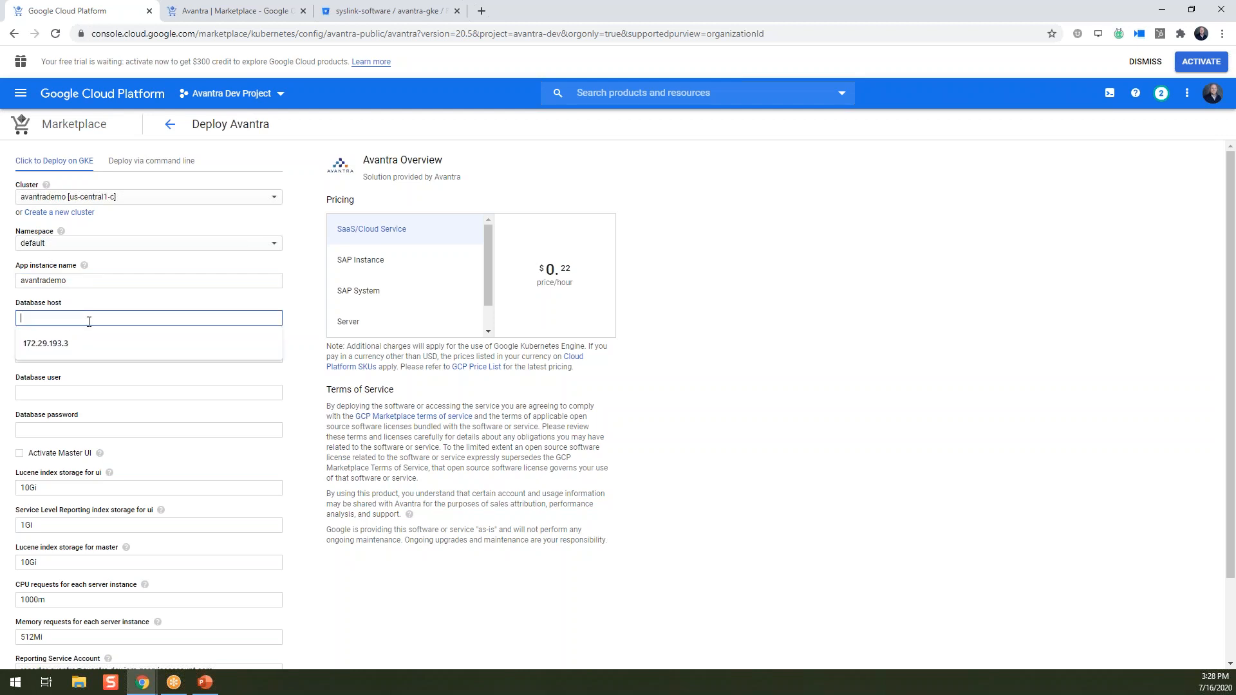
text(172)
text(.29.193.5)
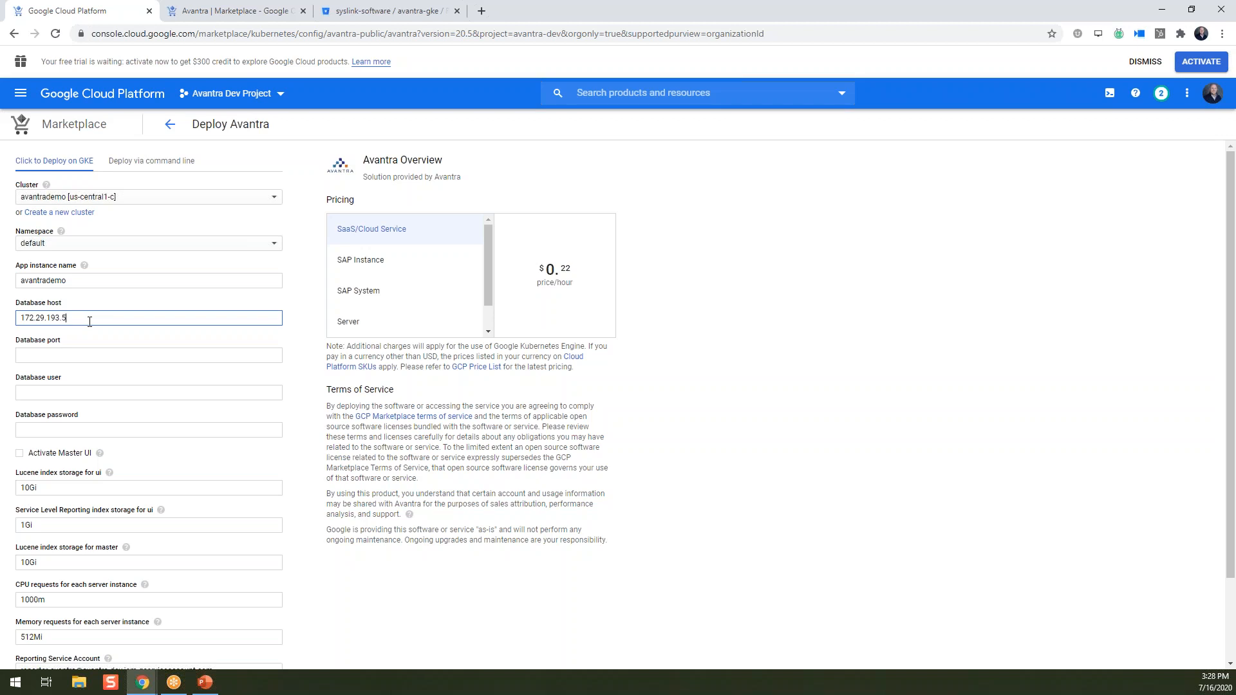
click(68, 356)
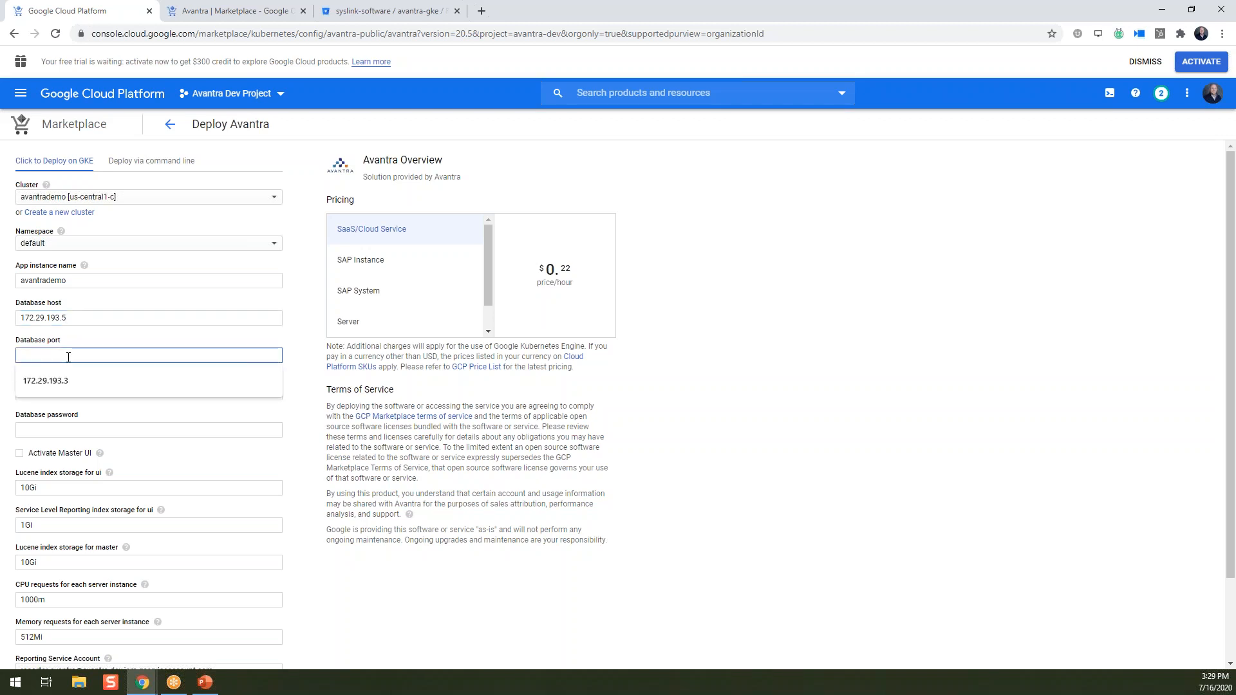
text(5)
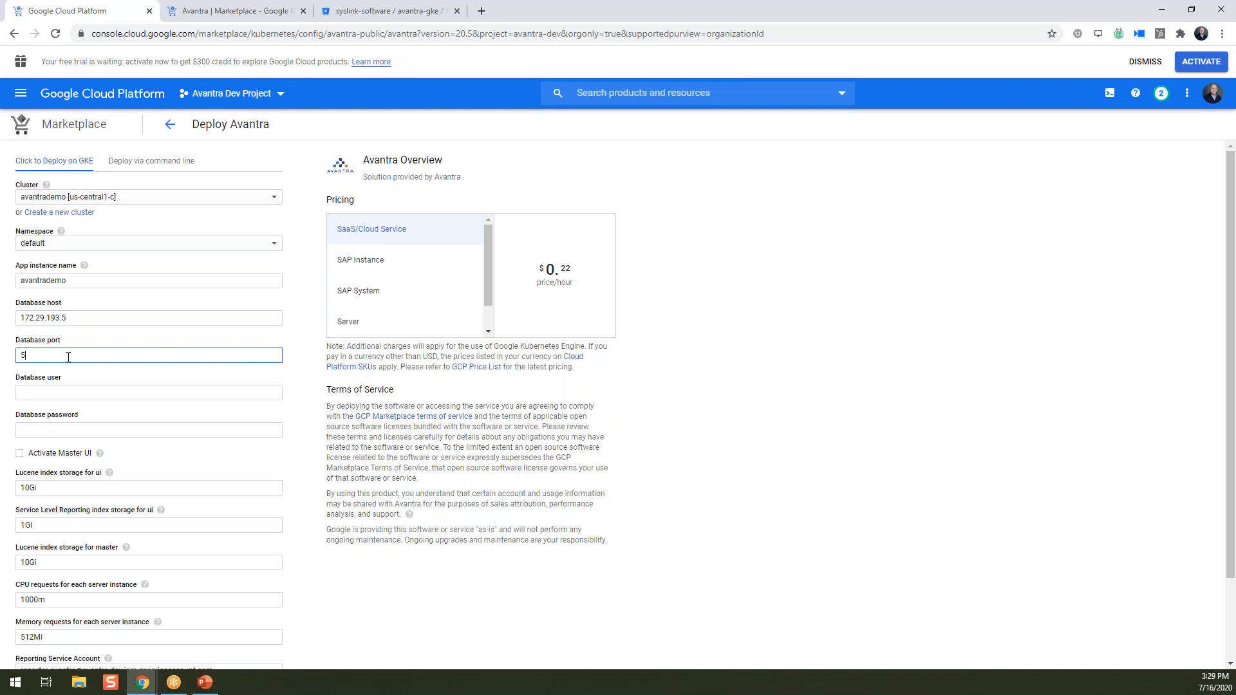
text(432)
click(58, 388)
text(avantra)
key(Tab)
text(a)
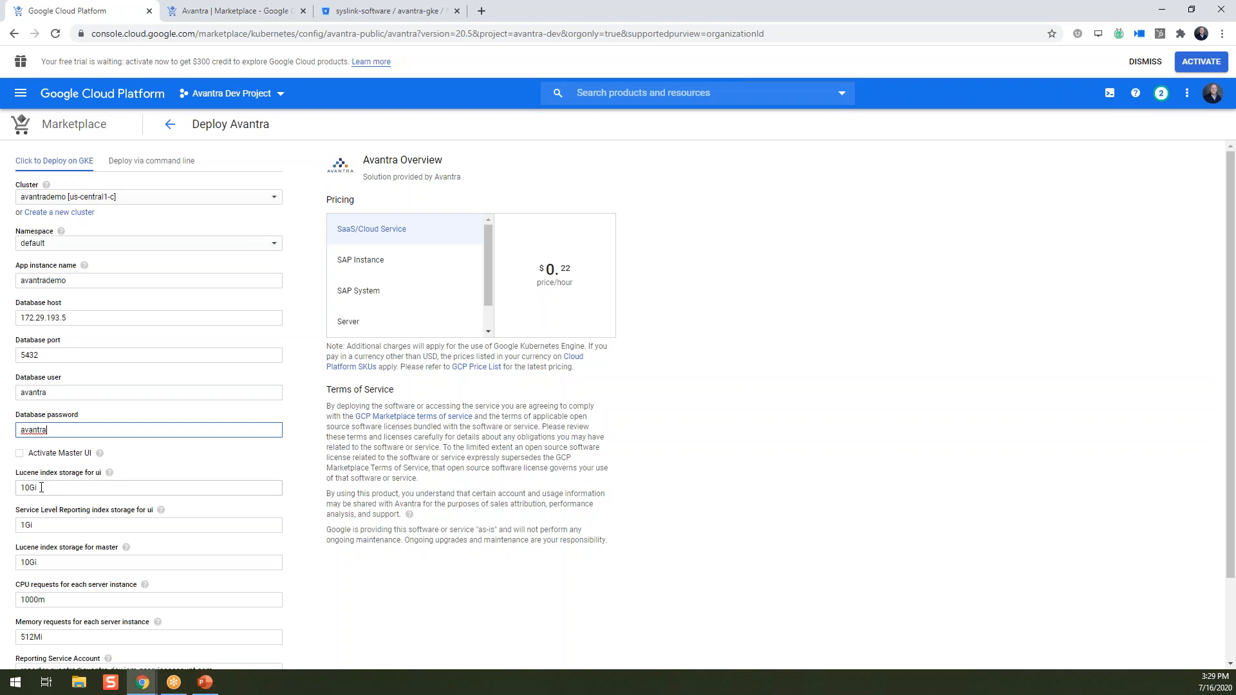
scroll(41, 487, down, 1)
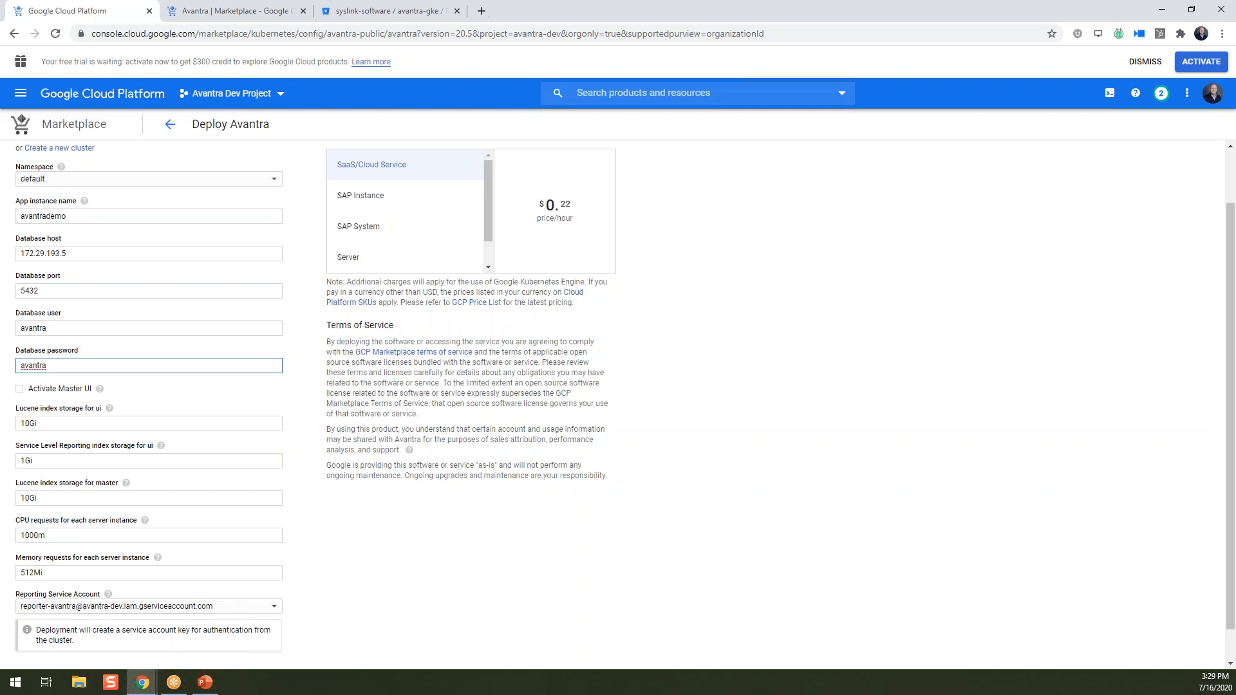
scroll(301, 475, down, 1)
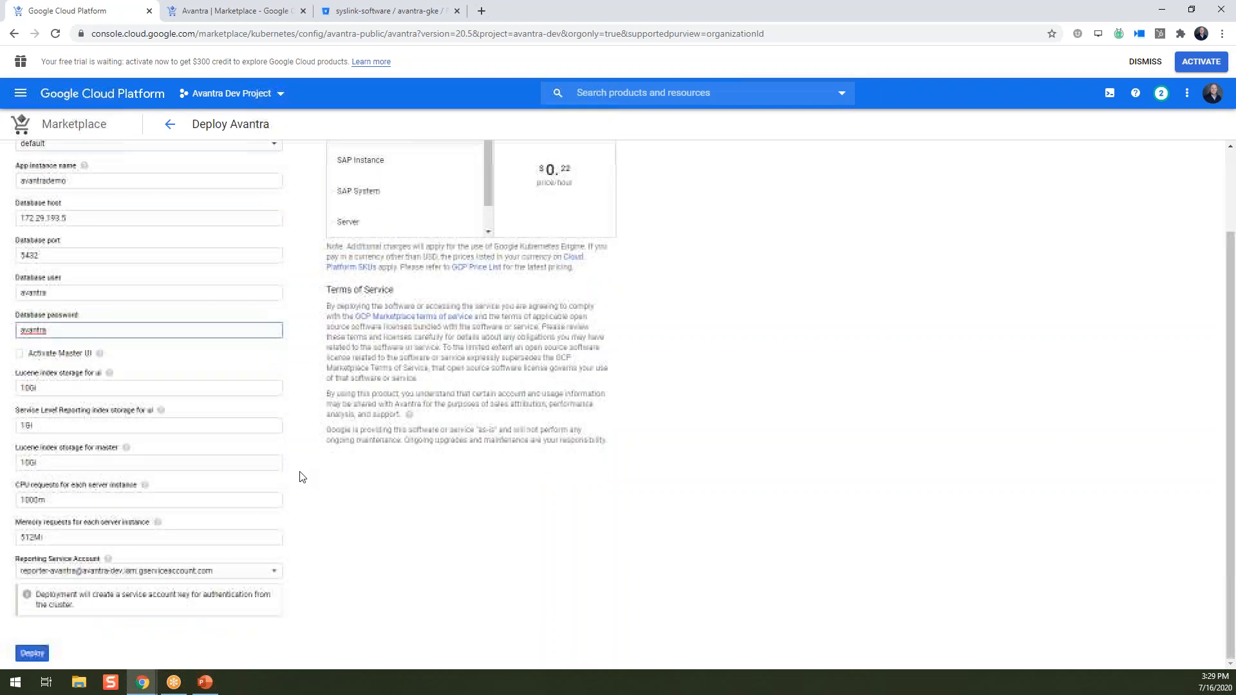
Deploy Avantra to cluster avantrademo with the entered database settings.
click(32, 653)
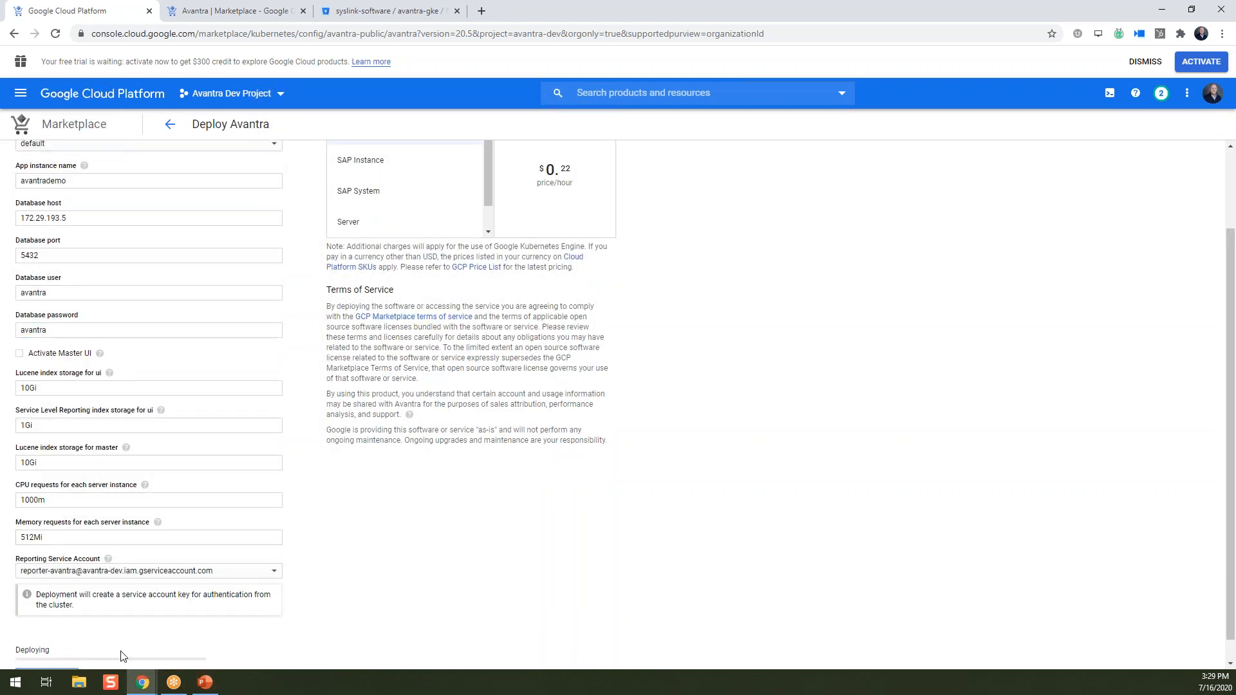
scroll(249, 589, up, 1)
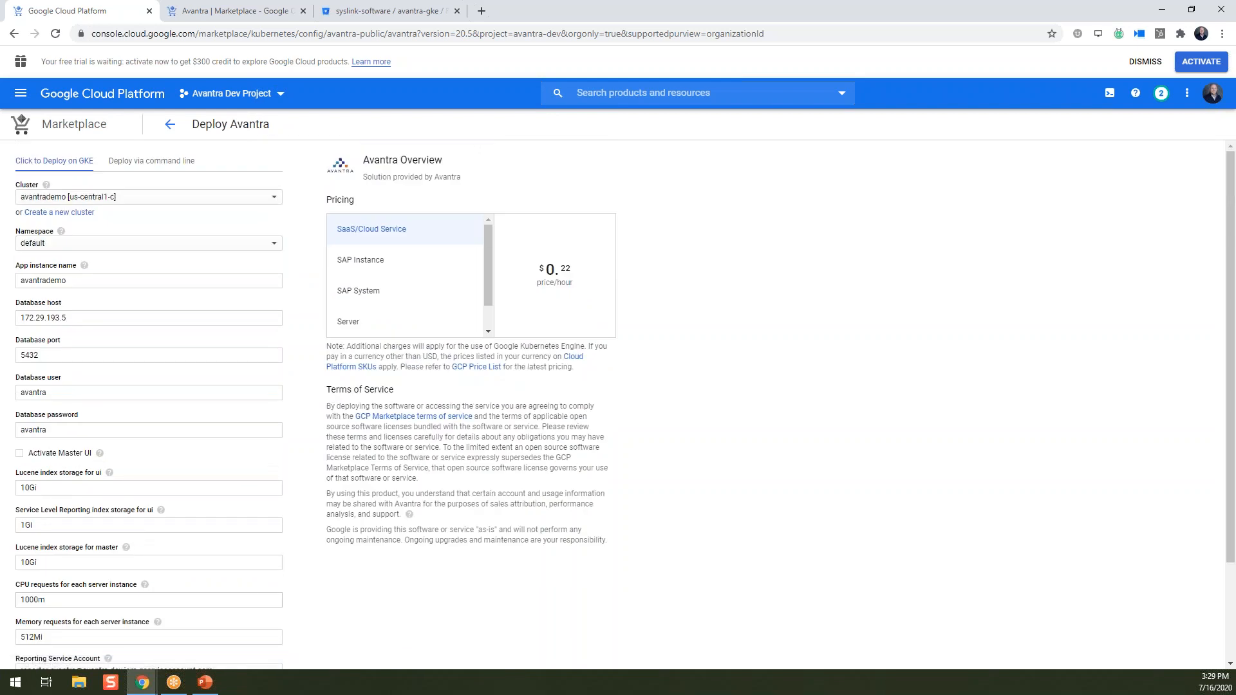
scroll(249, 589, down, 2)
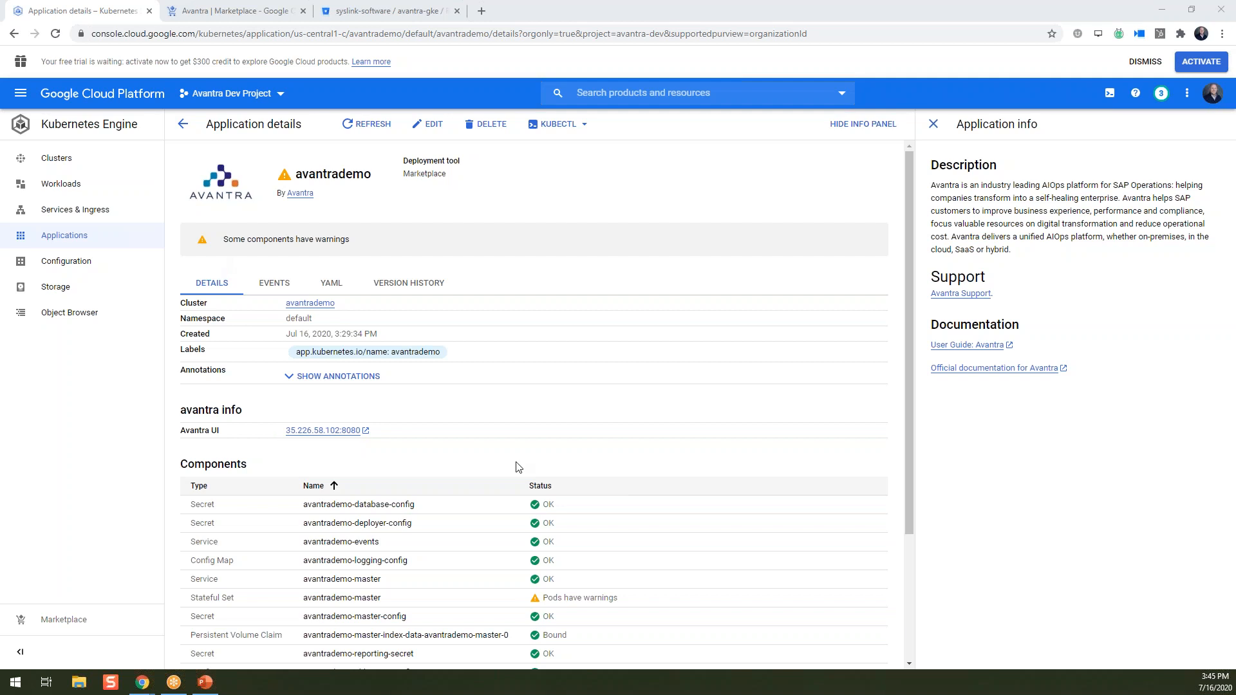
scroll(526, 470, down, 2)
scroll(526, 470, down, 1)
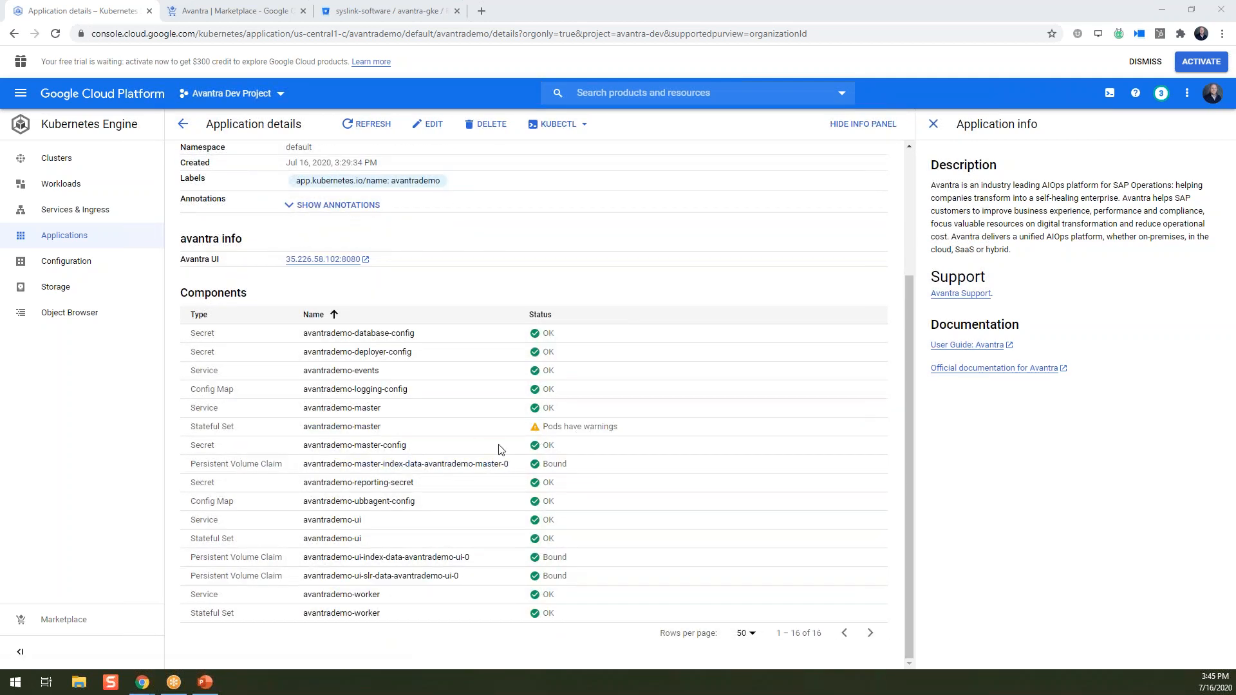
scroll(627, 502, up, 3)
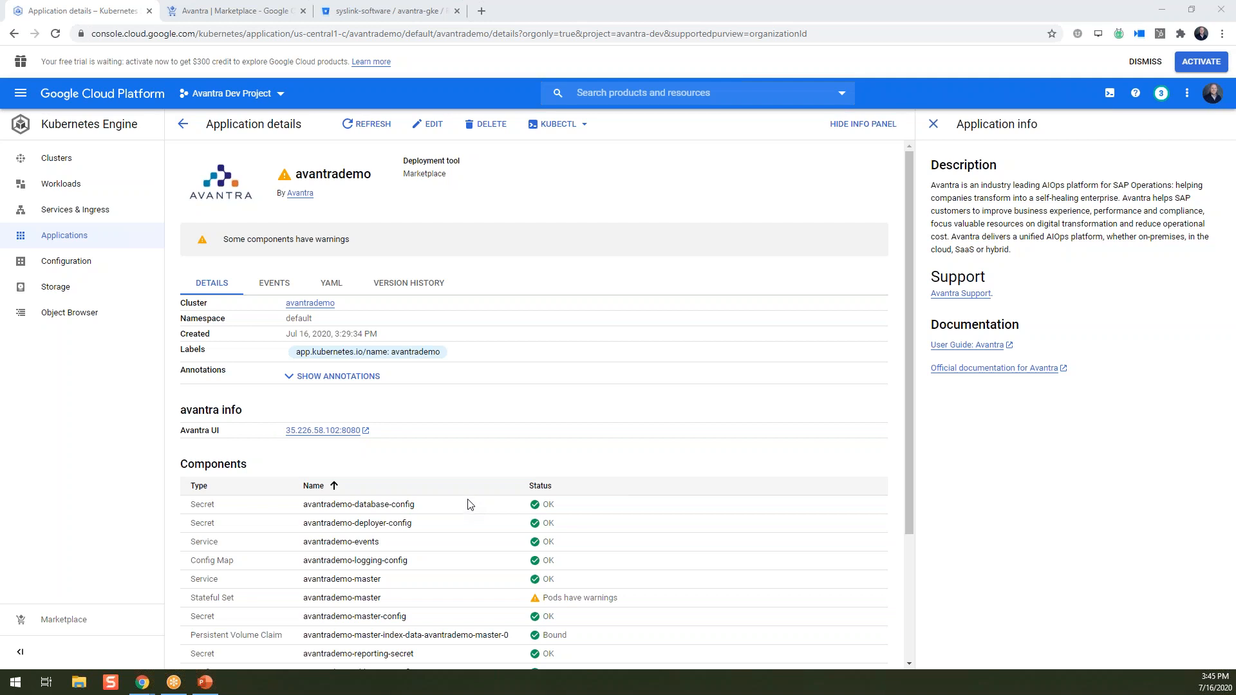
scroll(495, 458, down, 1)
scroll(495, 458, down, 2)
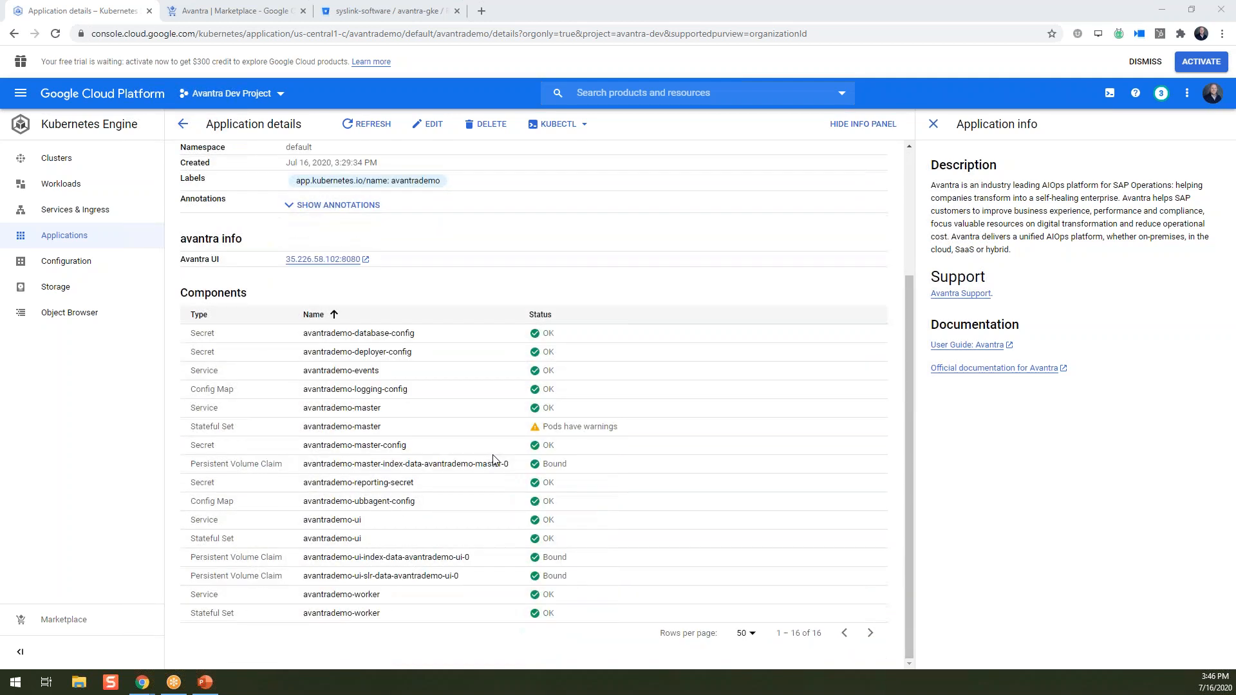
scroll(496, 462, up, 3)
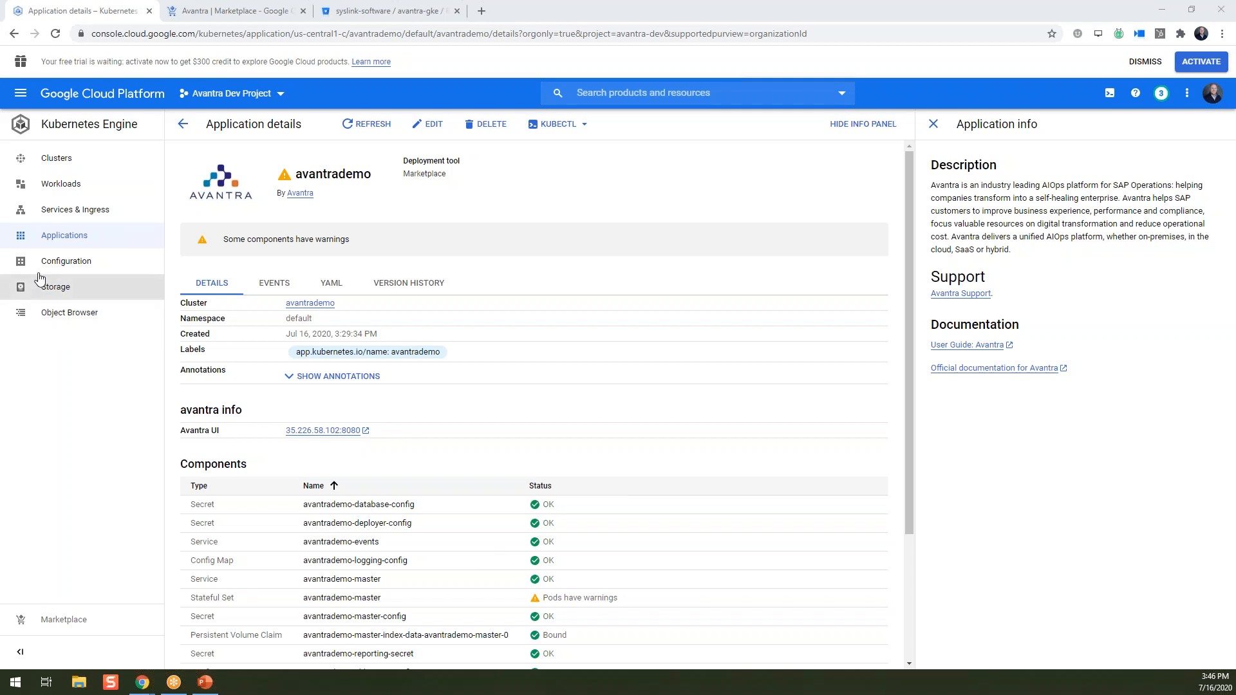
click(63, 211)
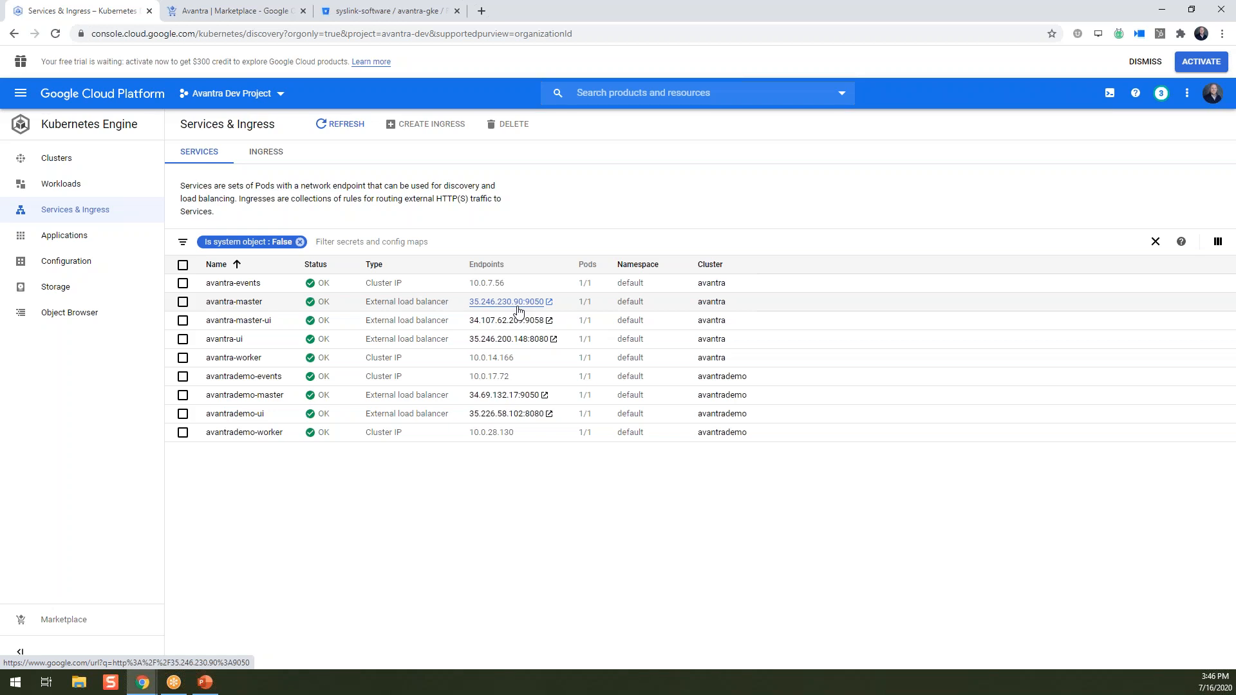
Open the avantrademo application from the Applications list.
click(58, 246)
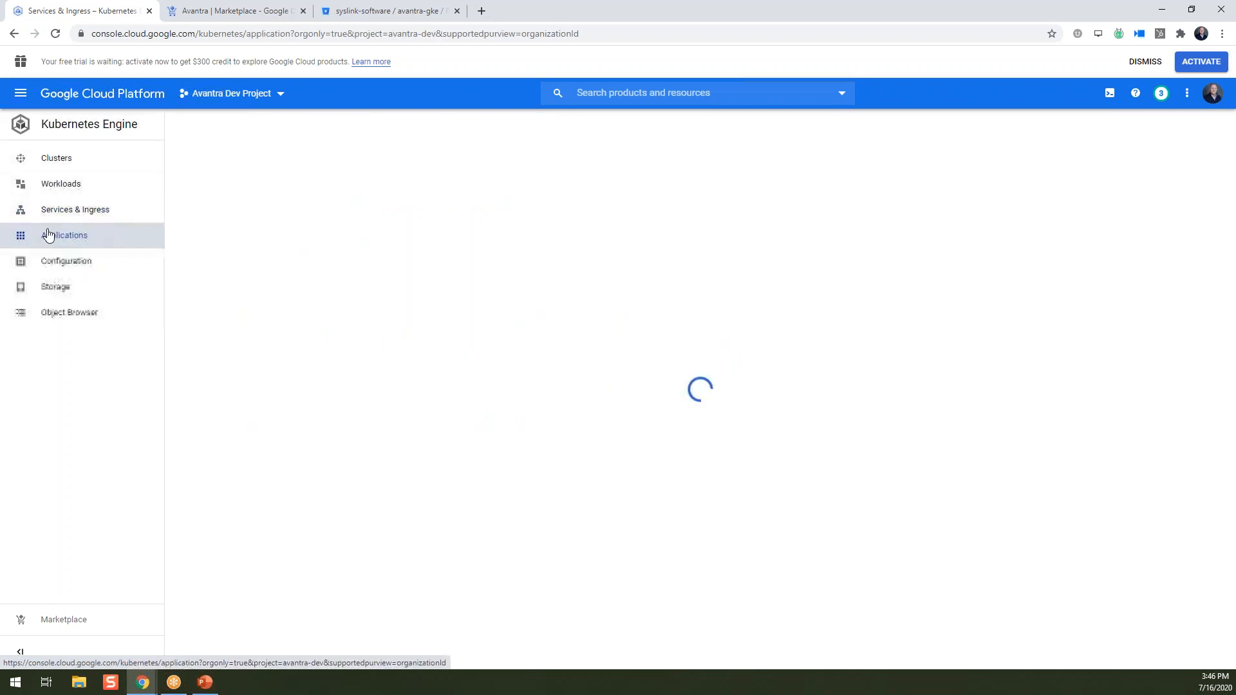
click(276, 283)
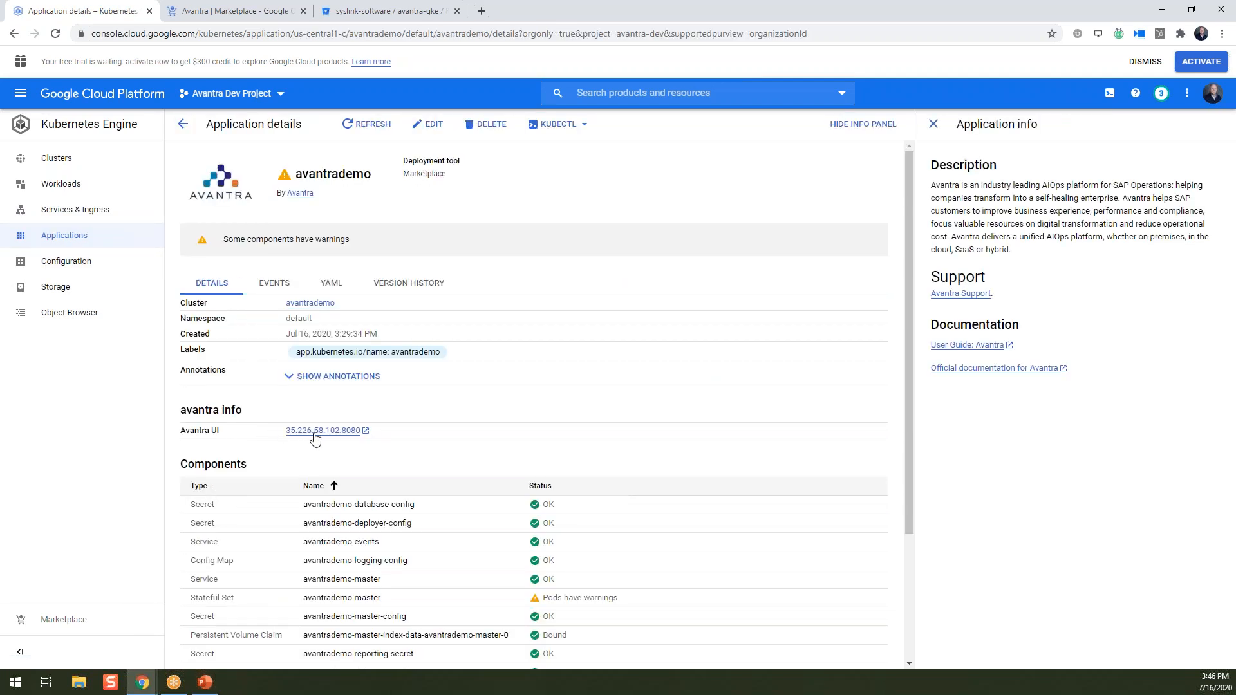
Open the Avantra UI at 35.226.58.102:8080 and move past xandria database verification to Root User.
click(342, 434)
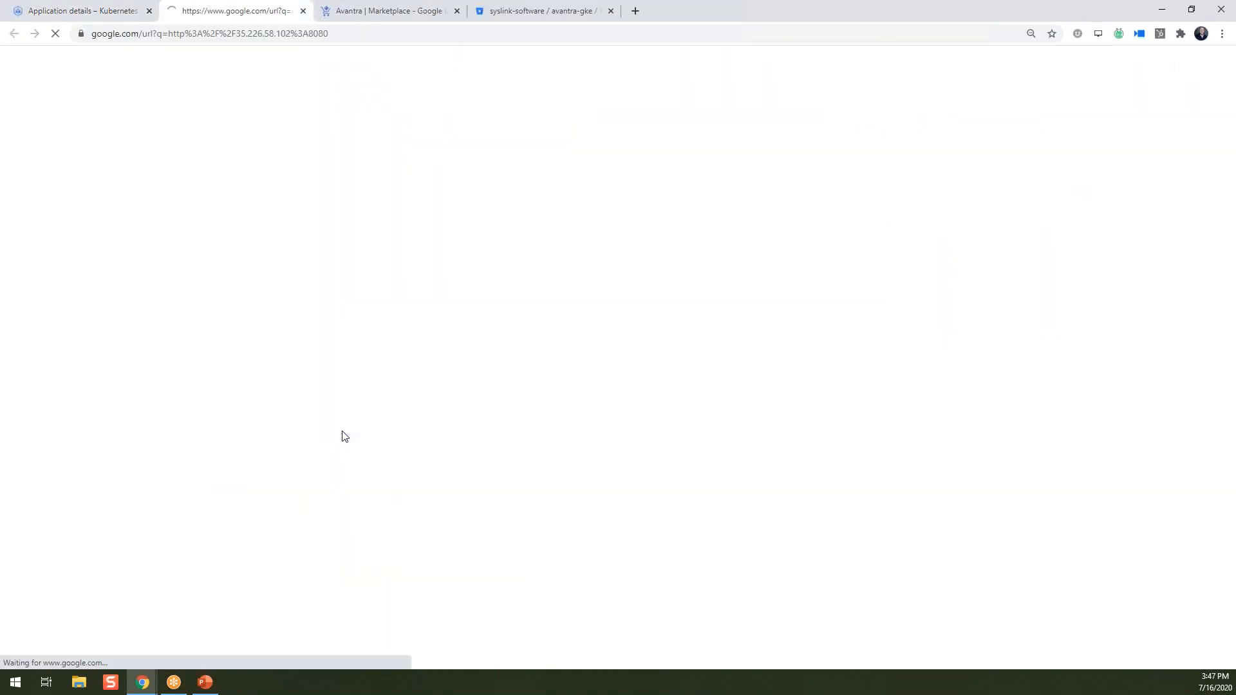
click(199, 94)
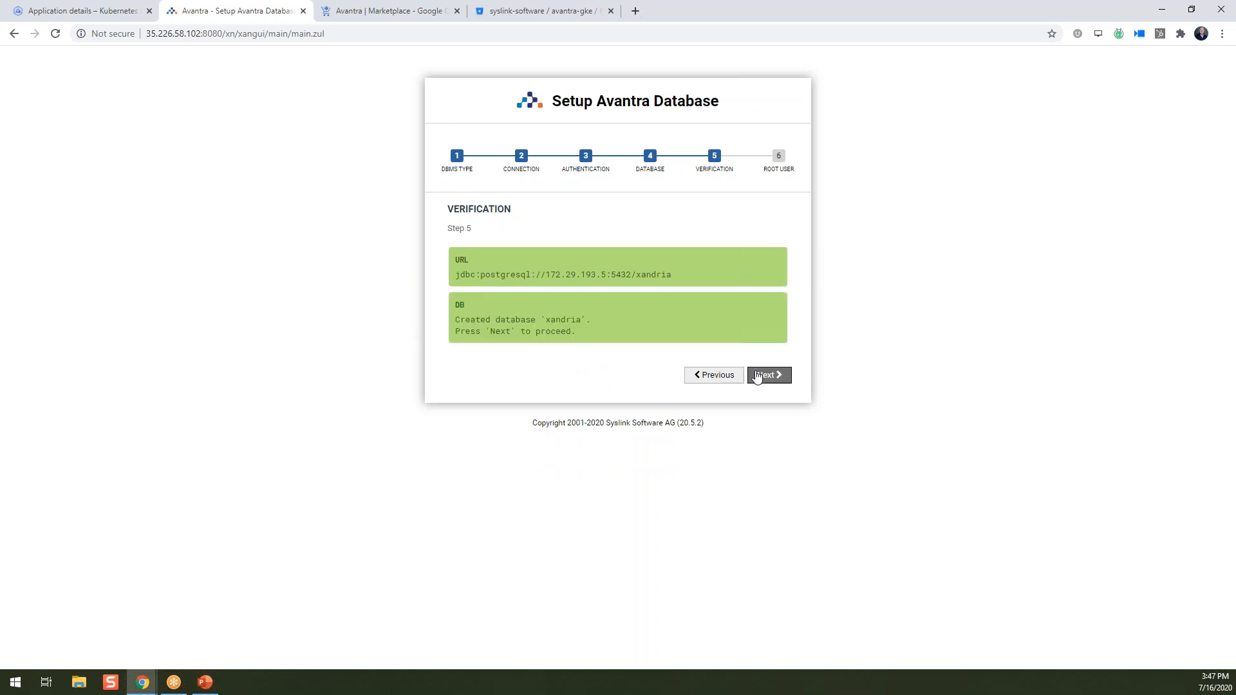
click(759, 376)
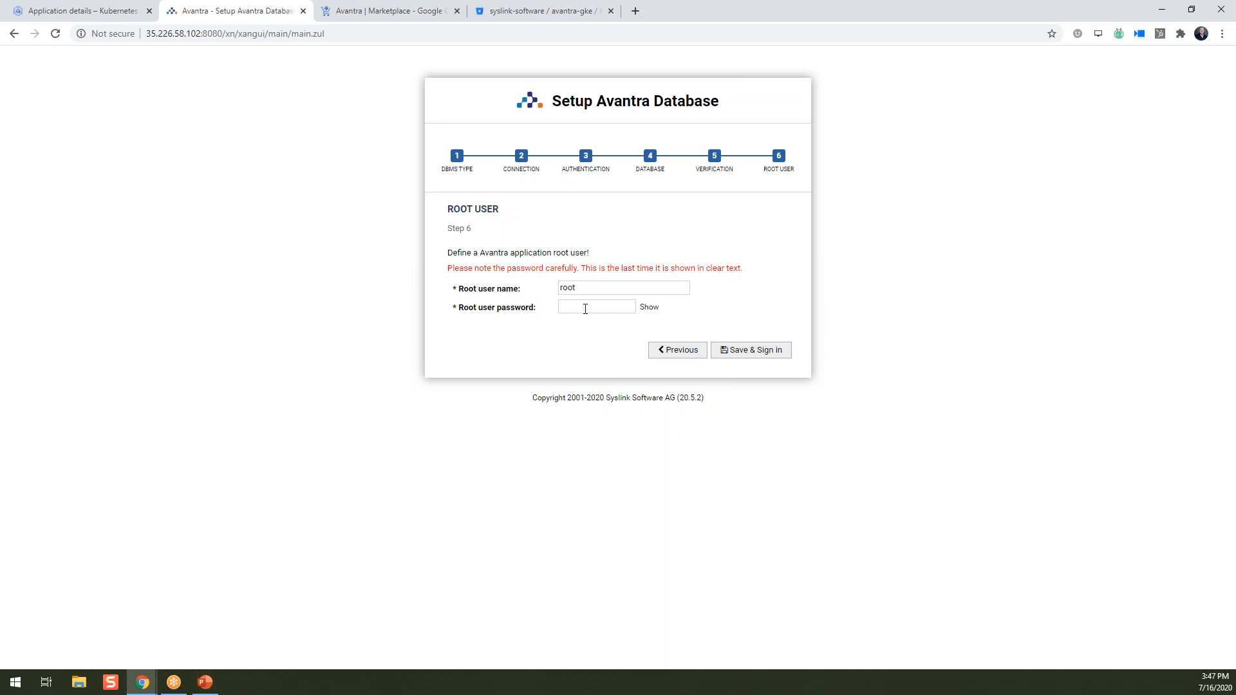
Set the root user password, save and sign in, declining Chrome's offer to save it.
click(585, 309)
text(••)
click(747, 352)
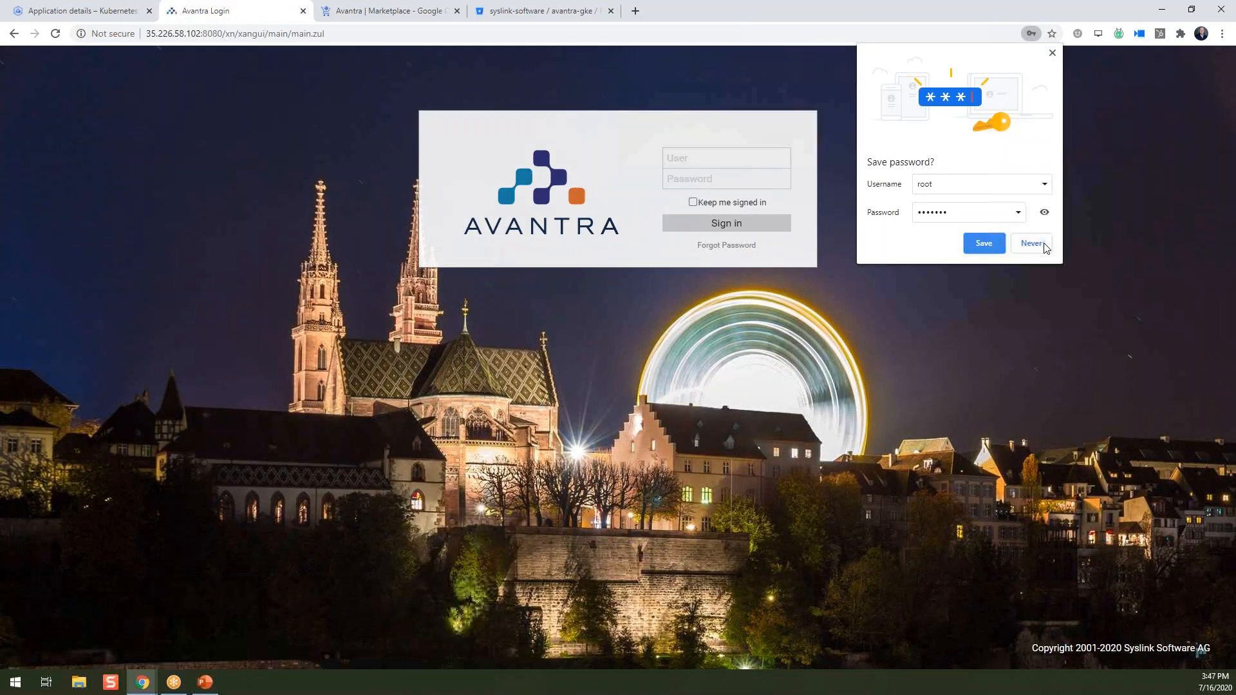
click(1032, 243)
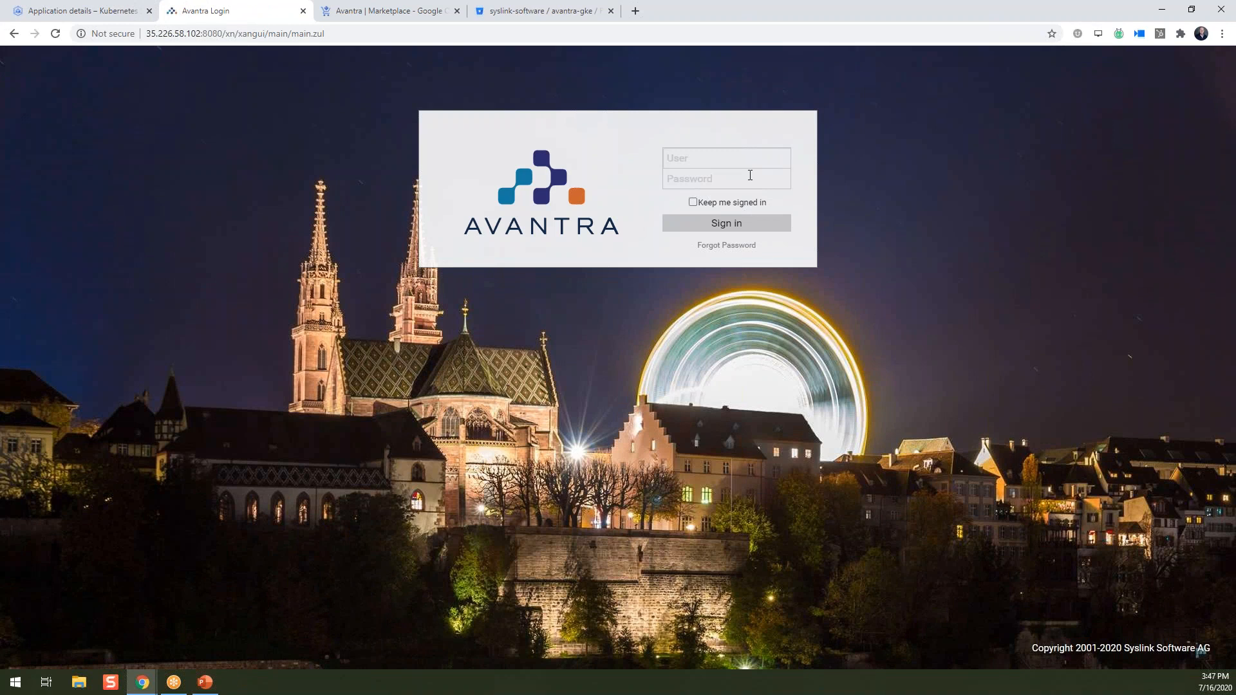
Log in as root, decline Chrome's password save and close the tip of the day.
text(rr)
text(oot)
click(750, 175)
text(•••••••)
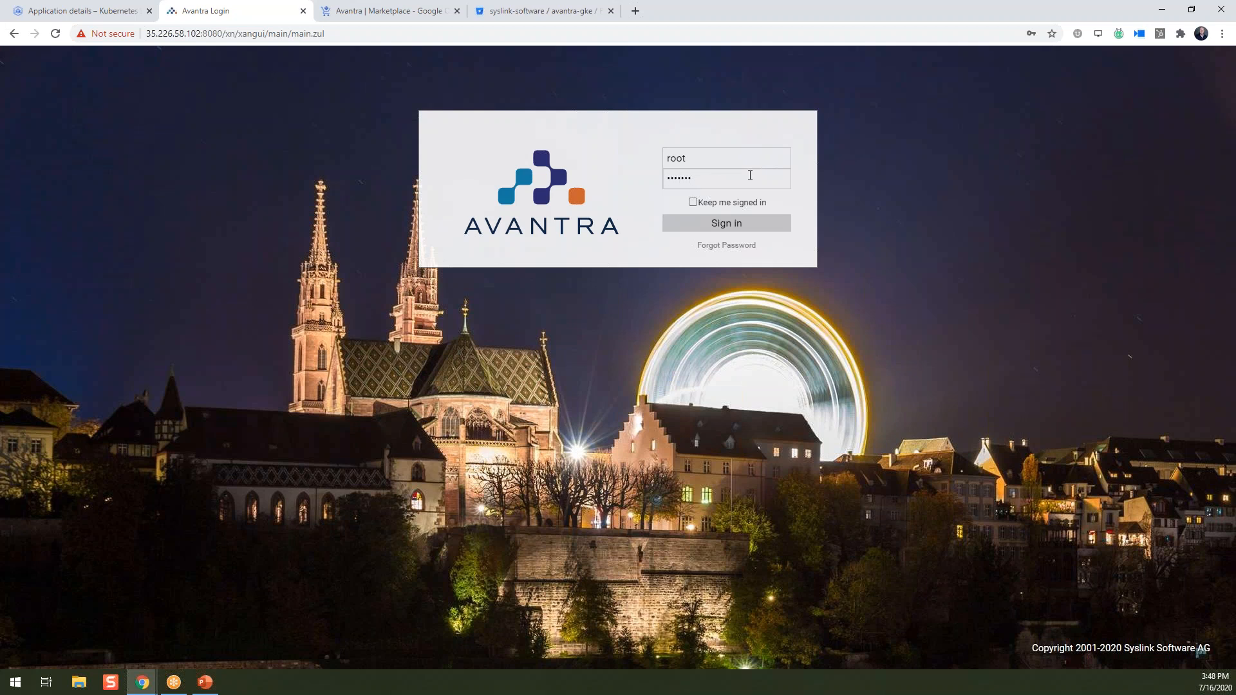
key(Return)
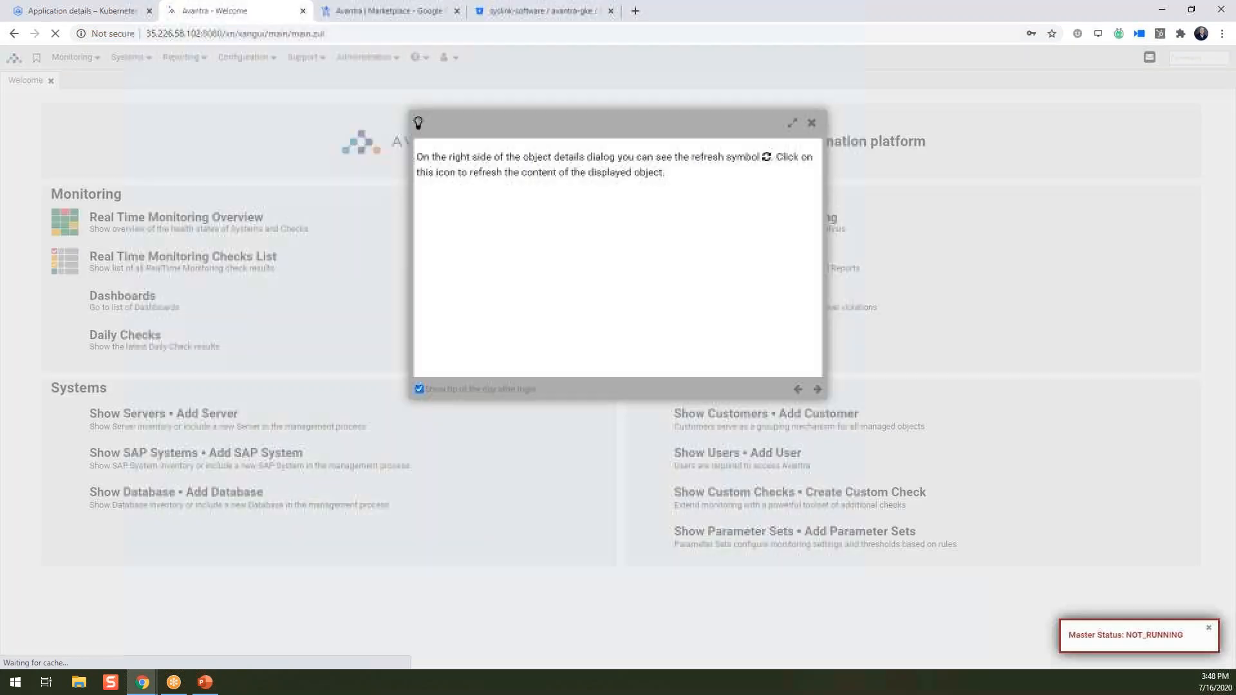
click(1032, 243)
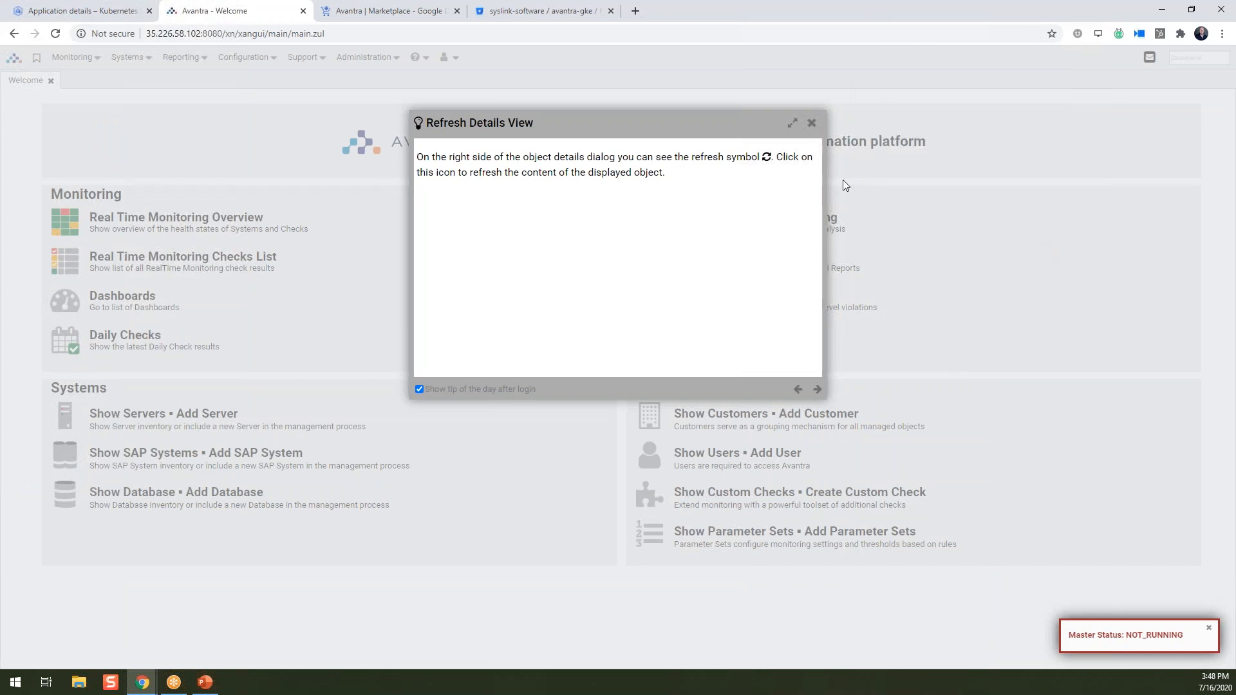
click(811, 123)
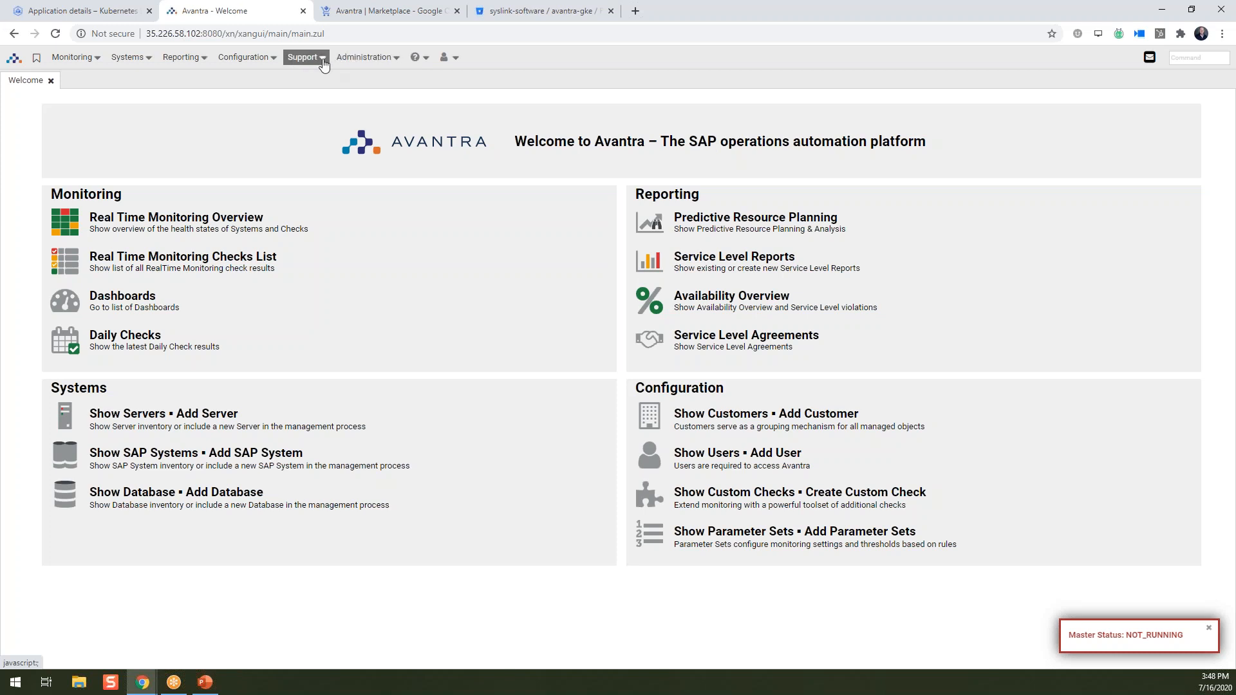
Create a Server parameter set named masterport under Configuration > Parameter Sets, choosing an ad-hoc selection.
click(263, 61)
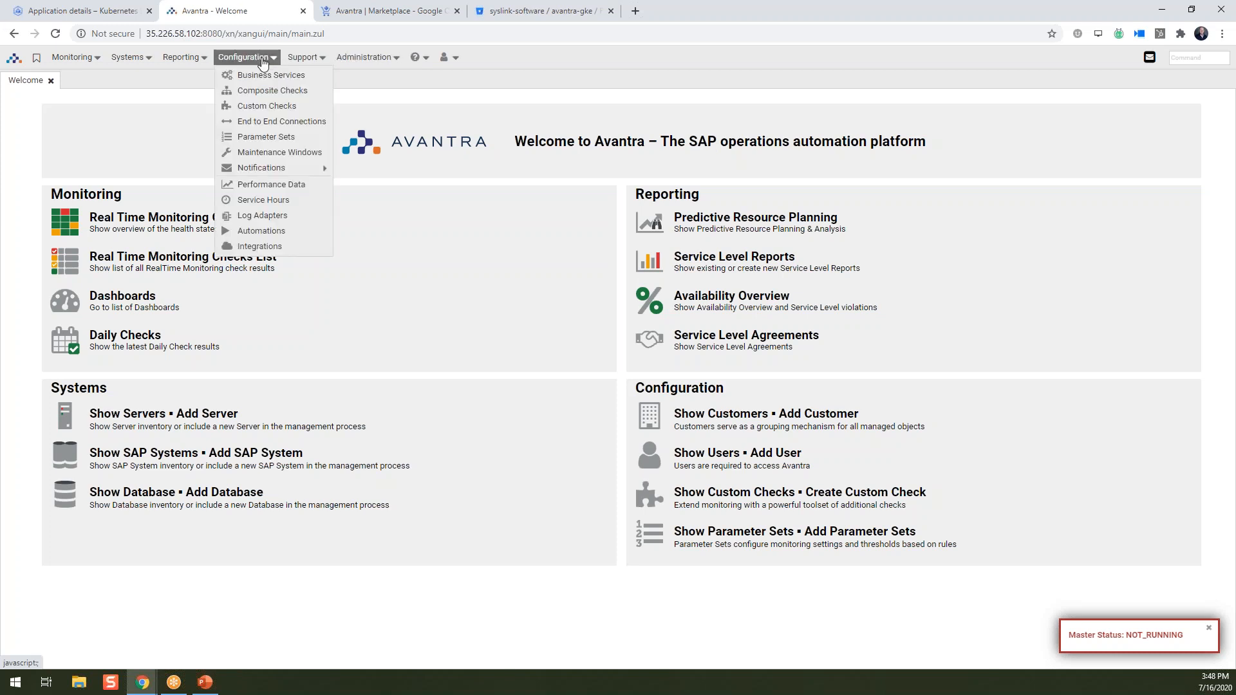
click(260, 138)
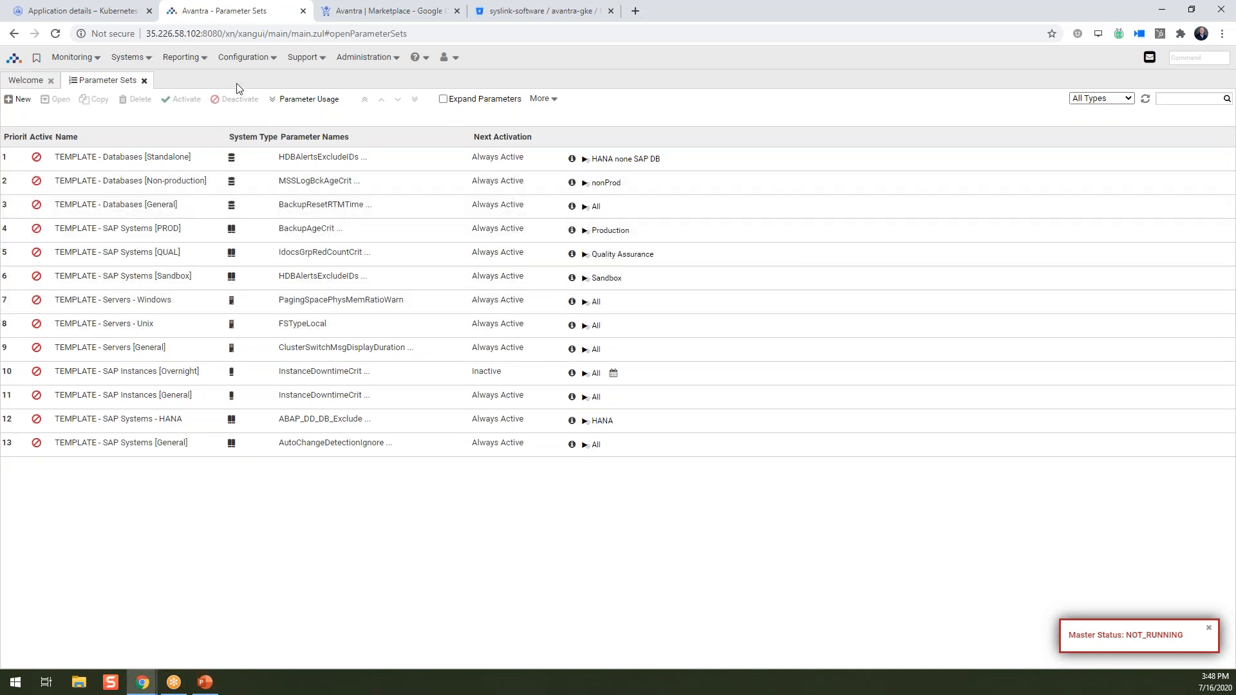
click(21, 101)
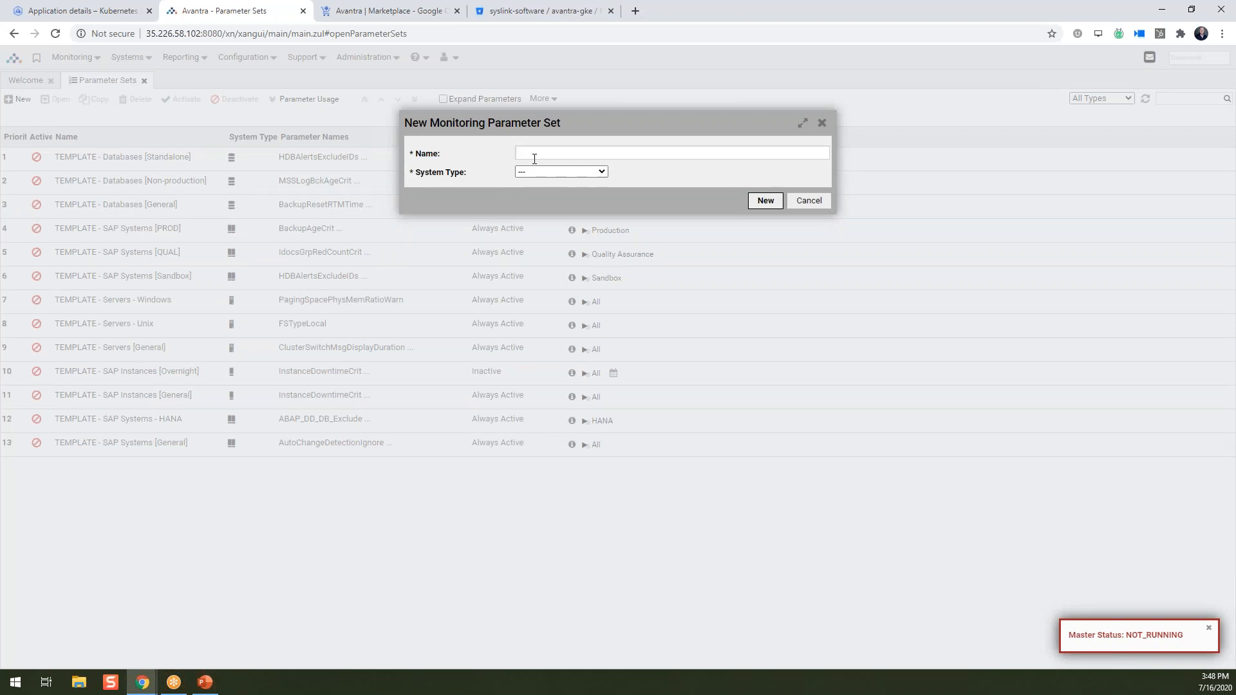
text(na)
key(BackSpace)
key(BackSpace)
text(masterport)
click(549, 172)
click(562, 207)
click(763, 201)
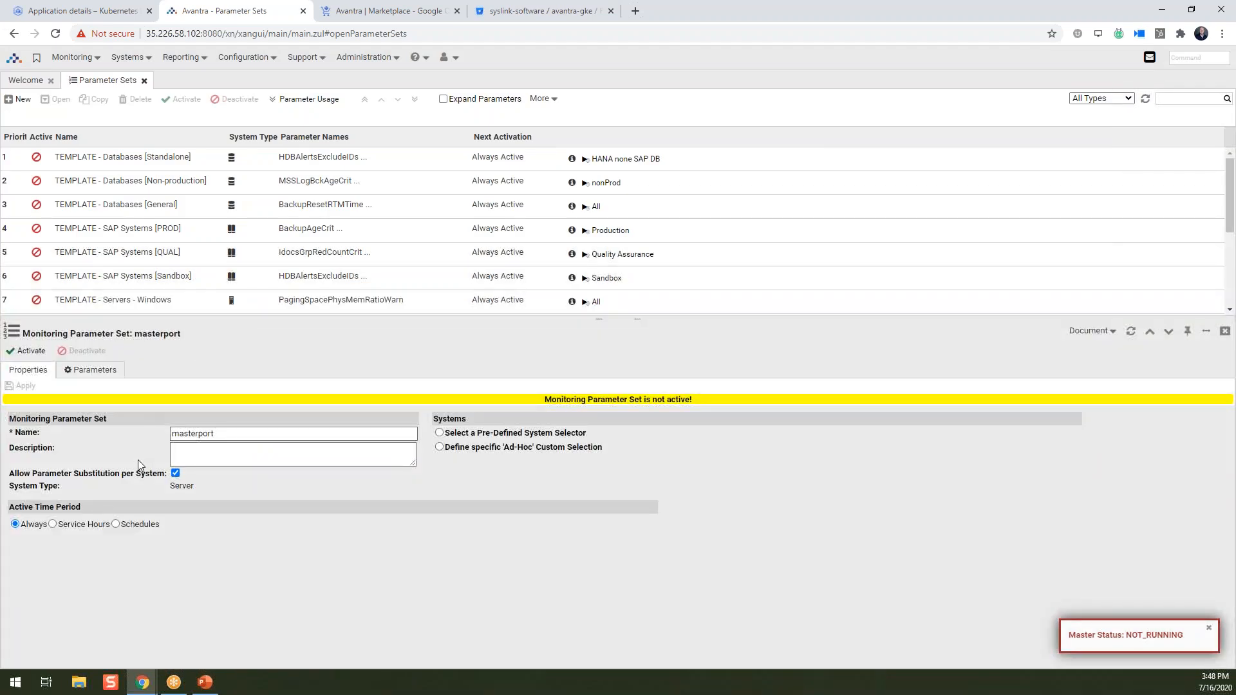
click(440, 448)
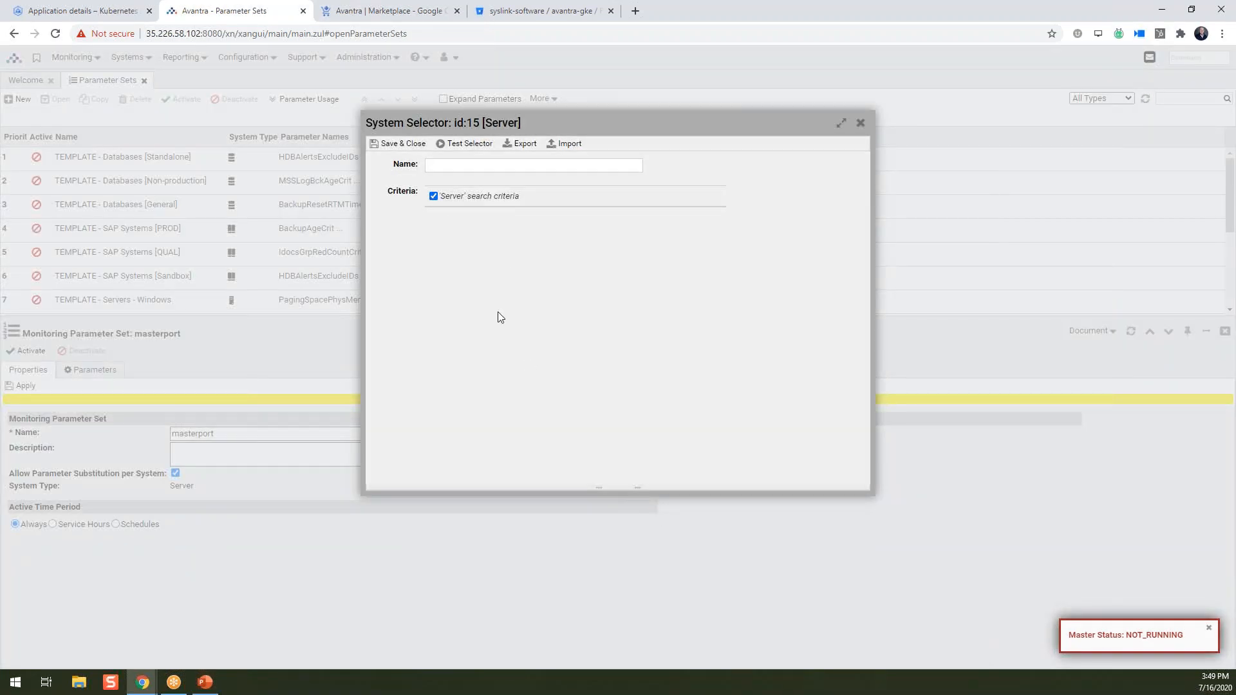
Add a System Role criterion including every role to the ad-hoc selector, then save and apply.
click(507, 216)
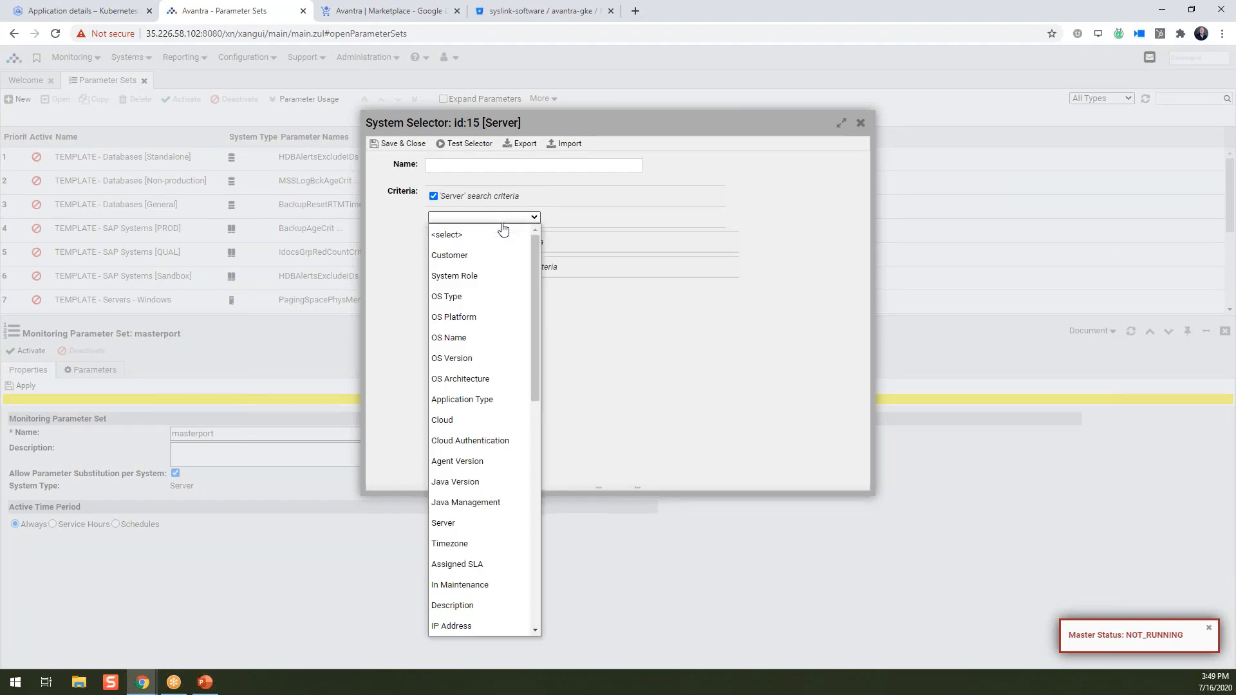
click(502, 278)
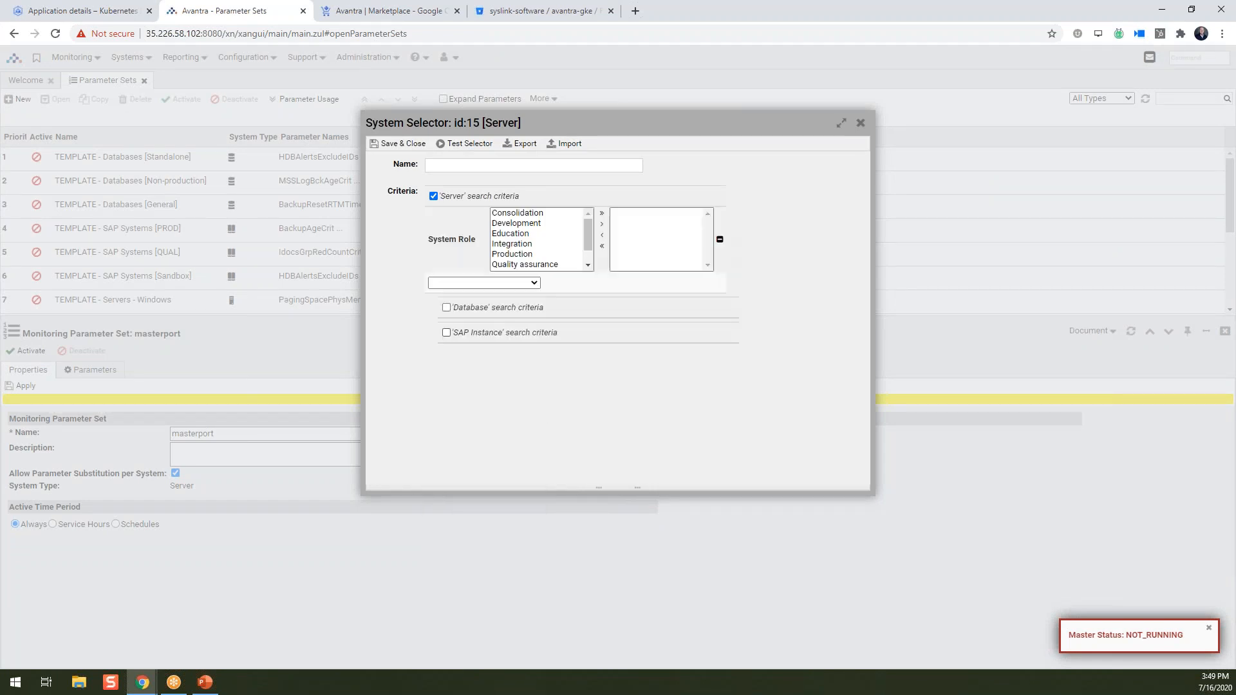
click(602, 213)
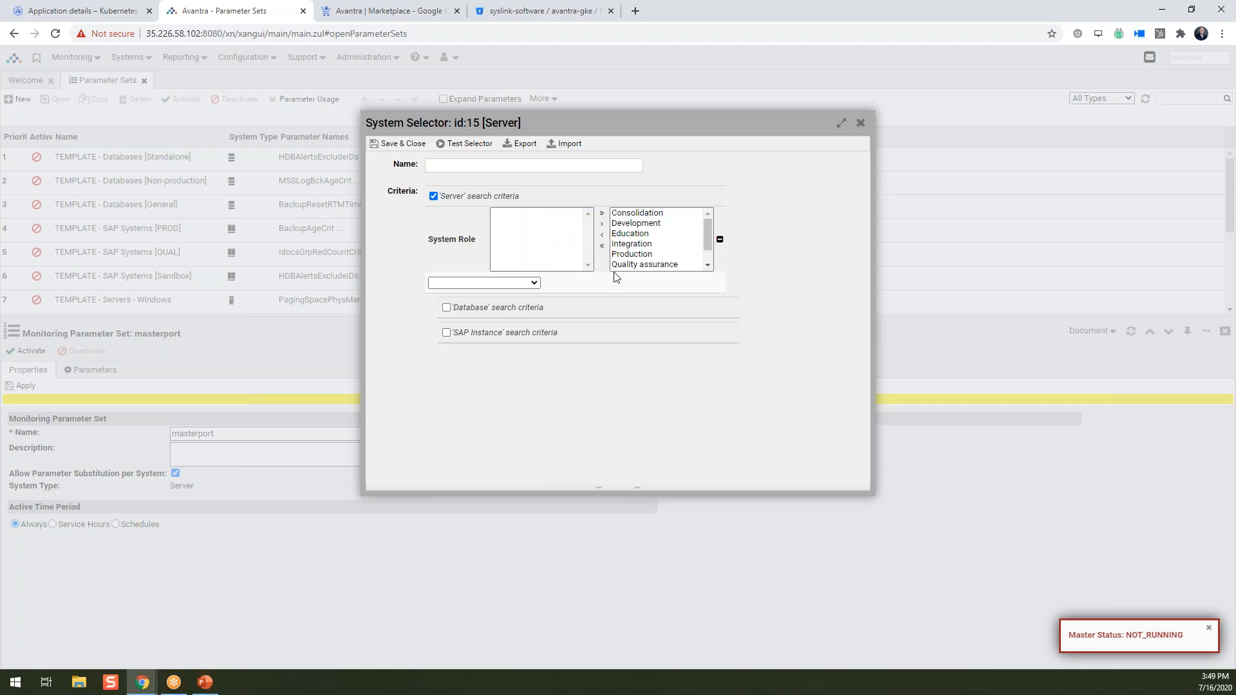
click(391, 143)
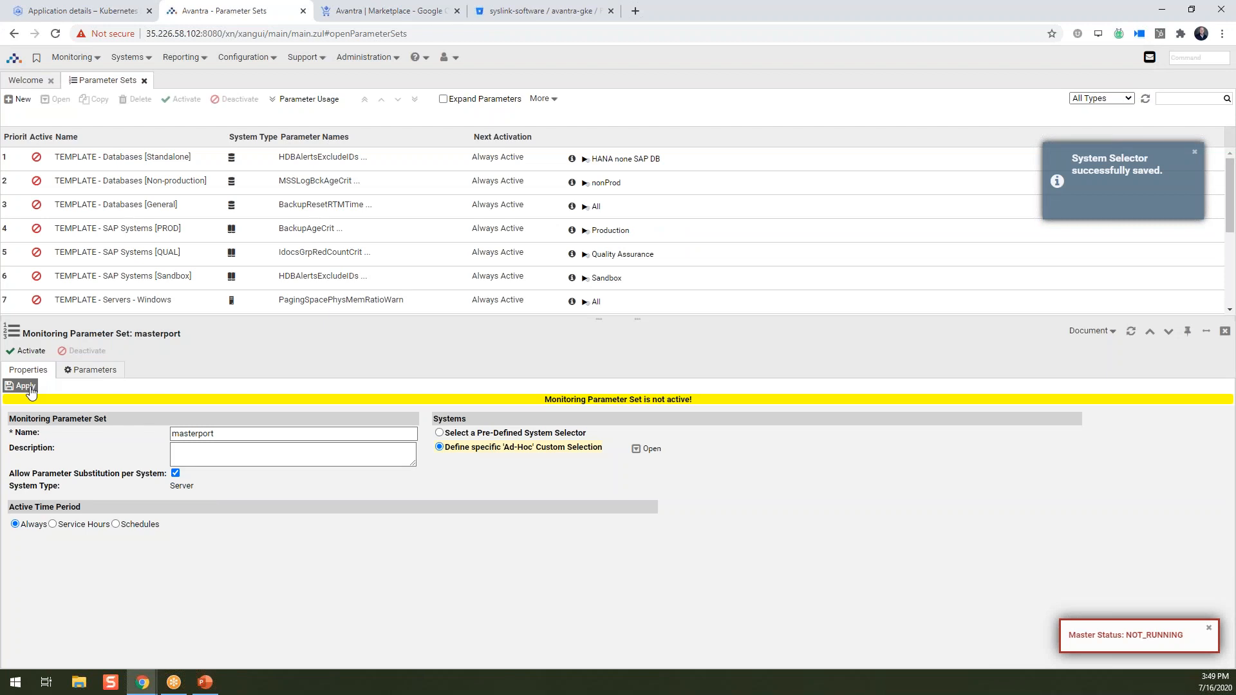
click(28, 390)
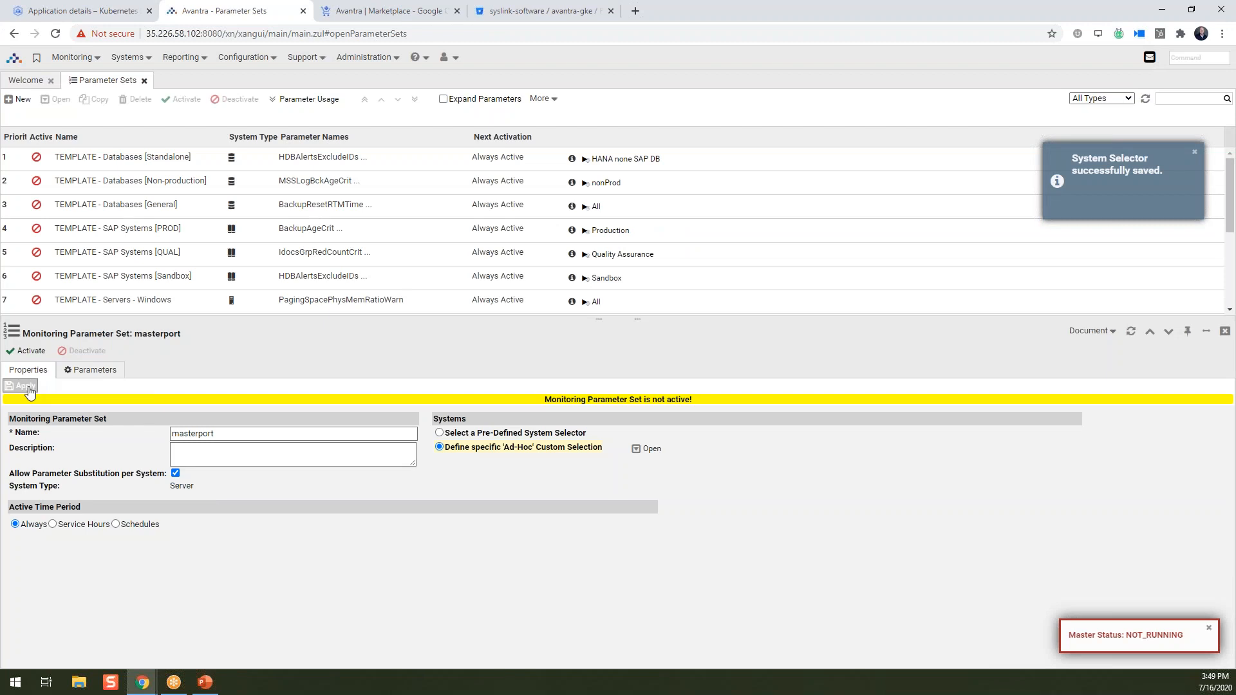
Add the MasterHost parameter with value 35.246.23.90 to masterport and activate the set.
click(96, 371)
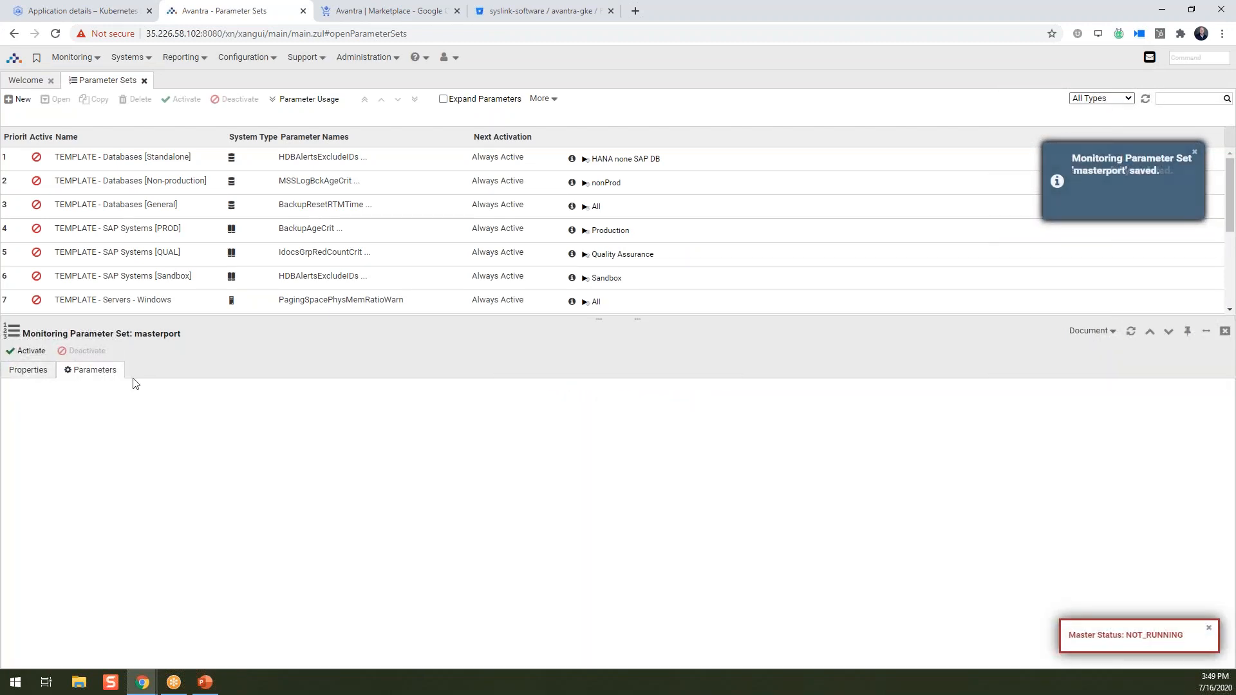
click(152, 394)
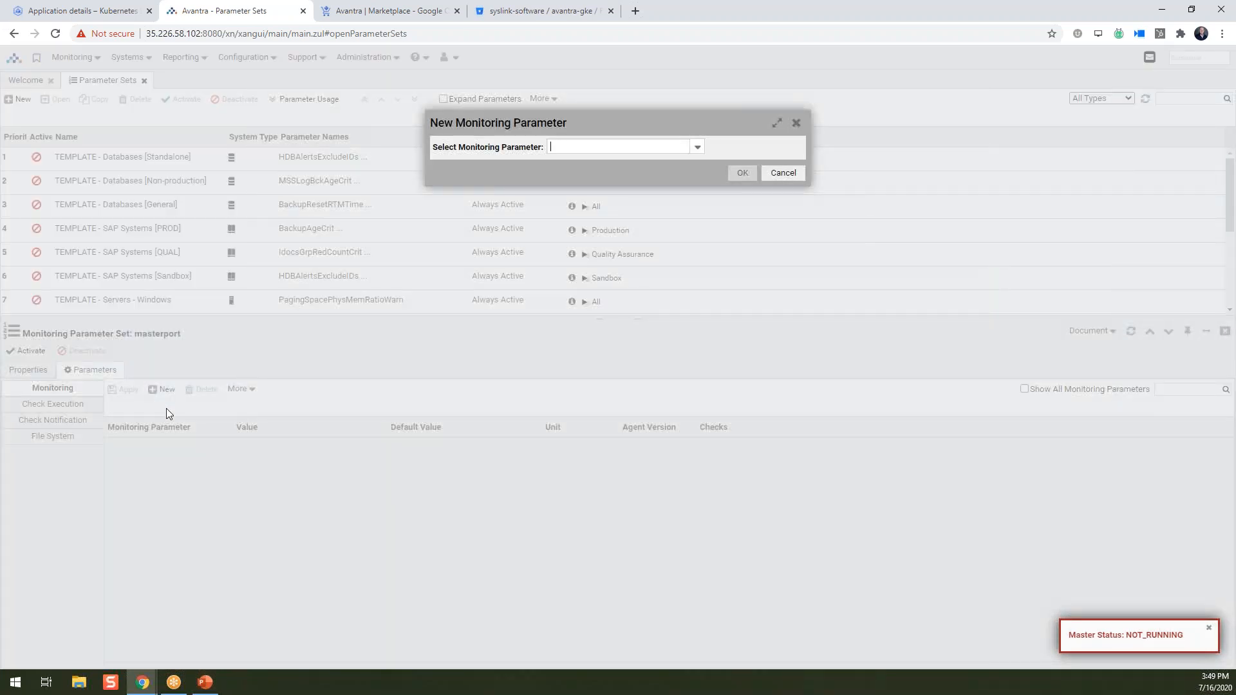
text(Mat)
text(sterHos)
text(t)
key(Return)
click(276, 450)
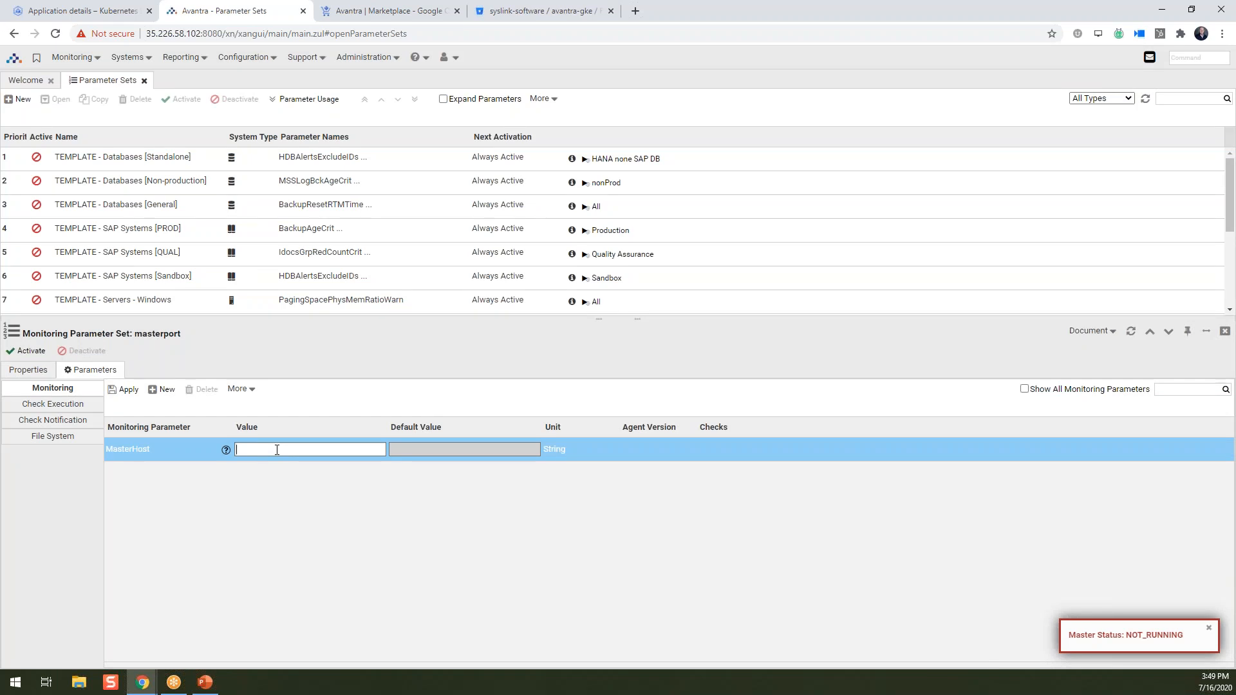
text(35)
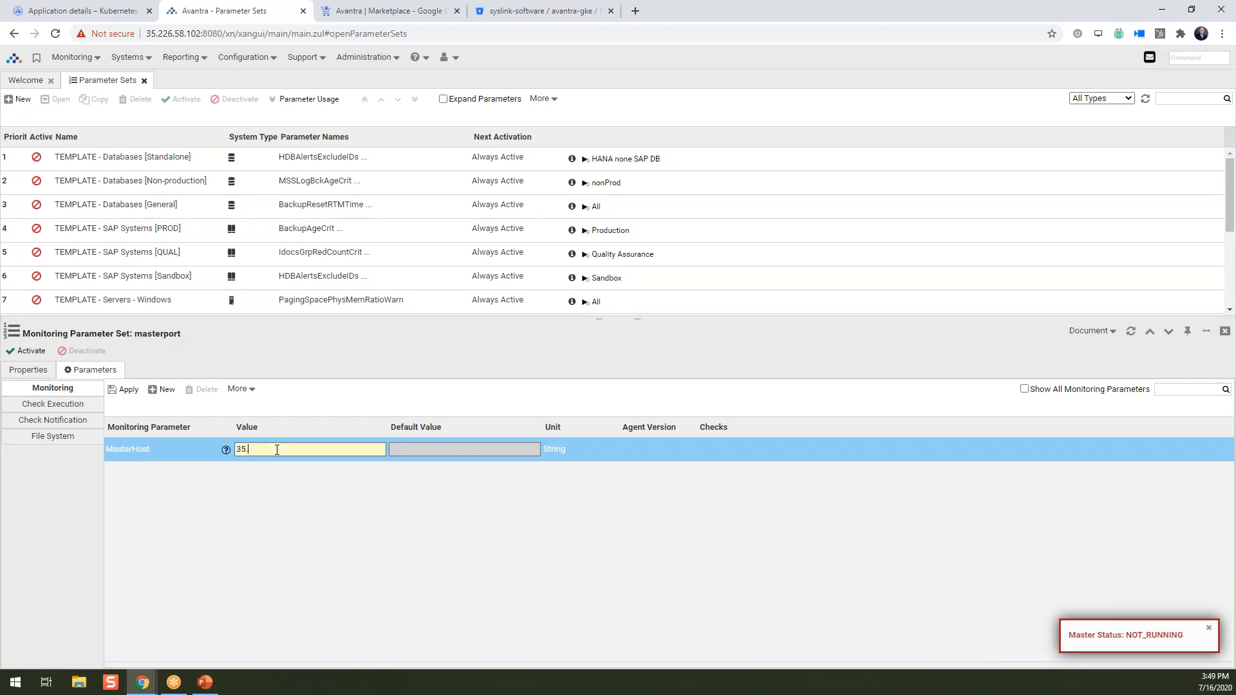
text(.246.23.0)
click(125, 390)
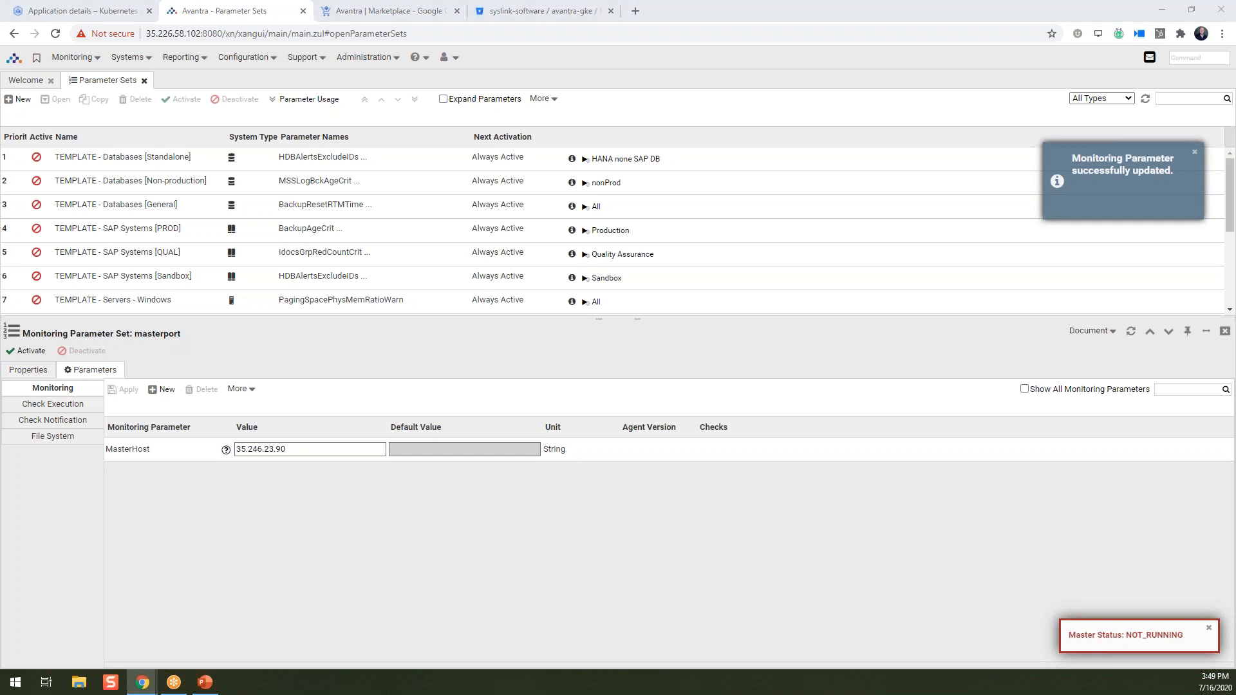
click(24, 353)
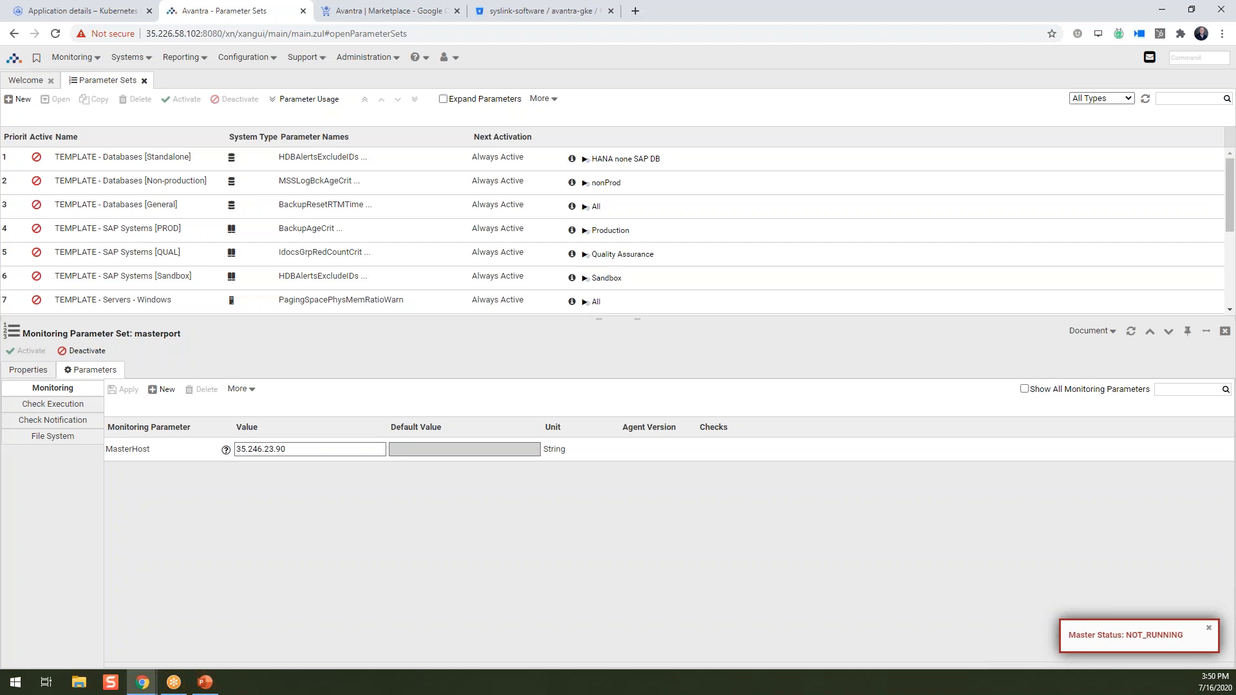
click(425, 62)
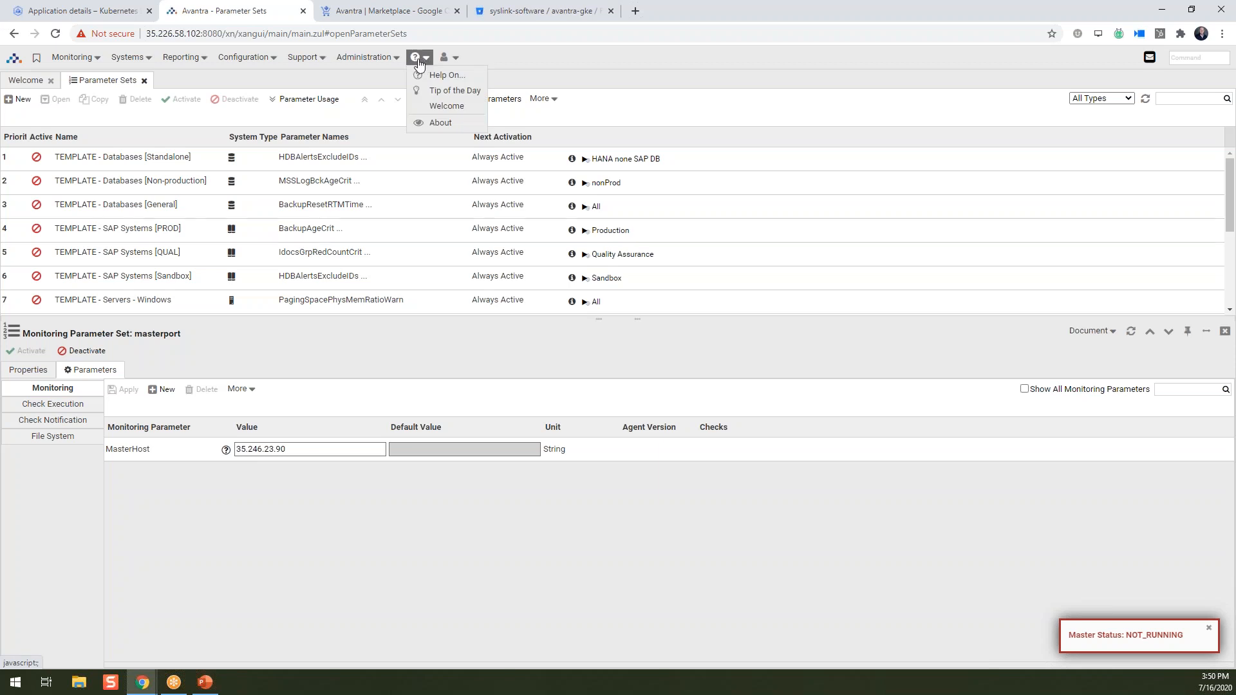
On the About page's Avantra UI section, set the UI host to avantra-ui.
click(449, 127)
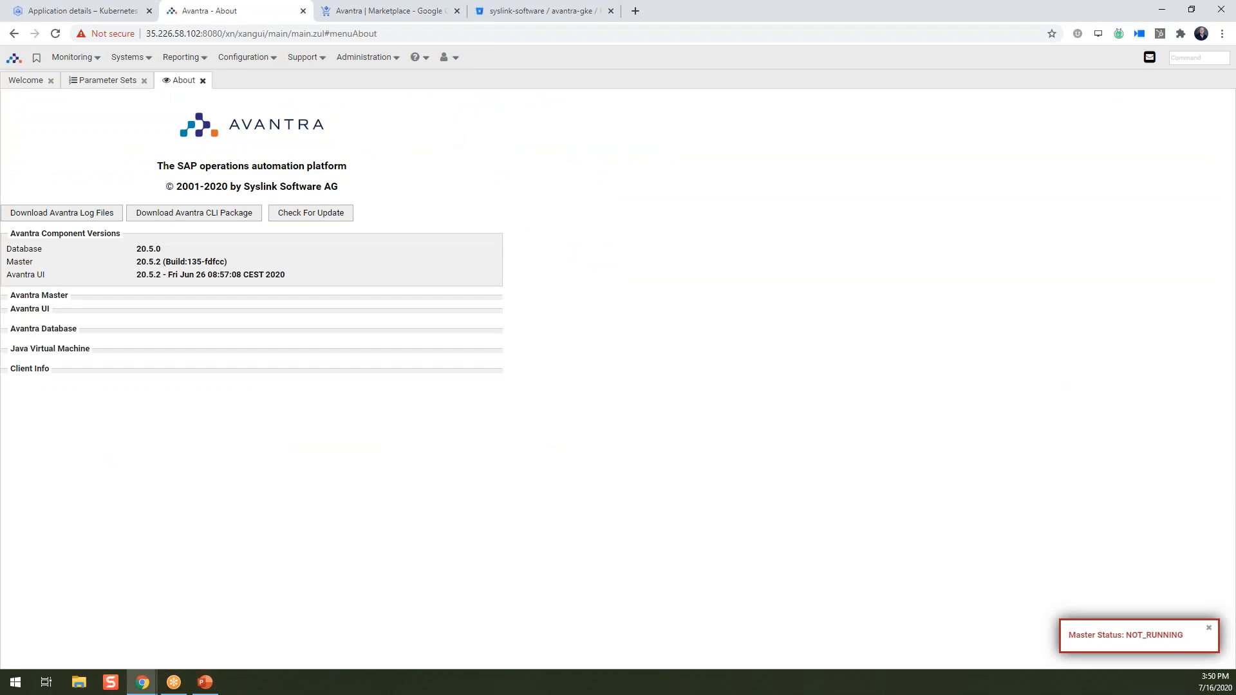
click(37, 309)
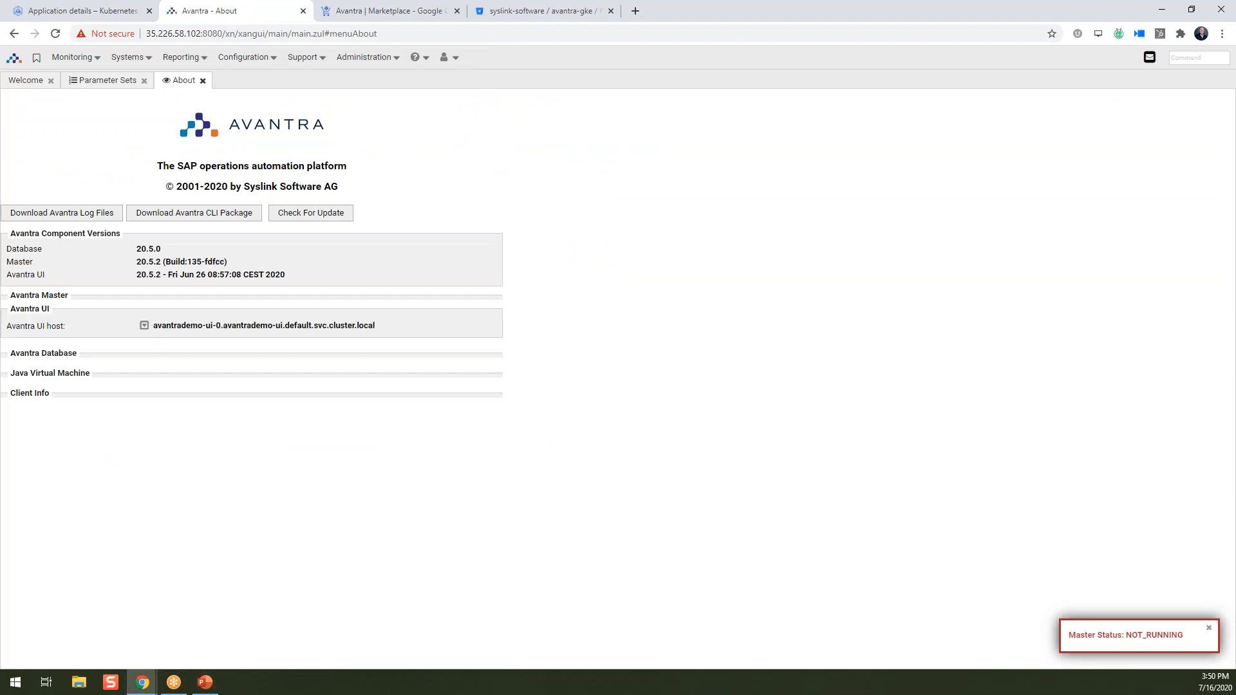
click(145, 325)
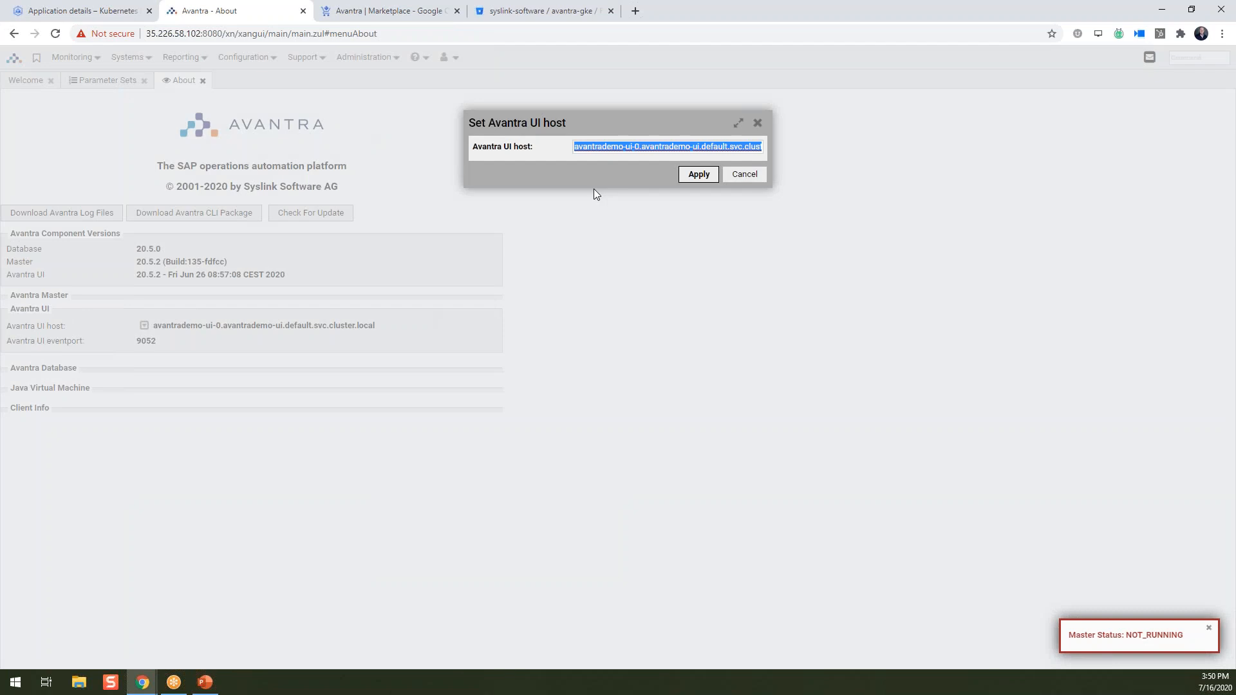
text(avantra-ui)
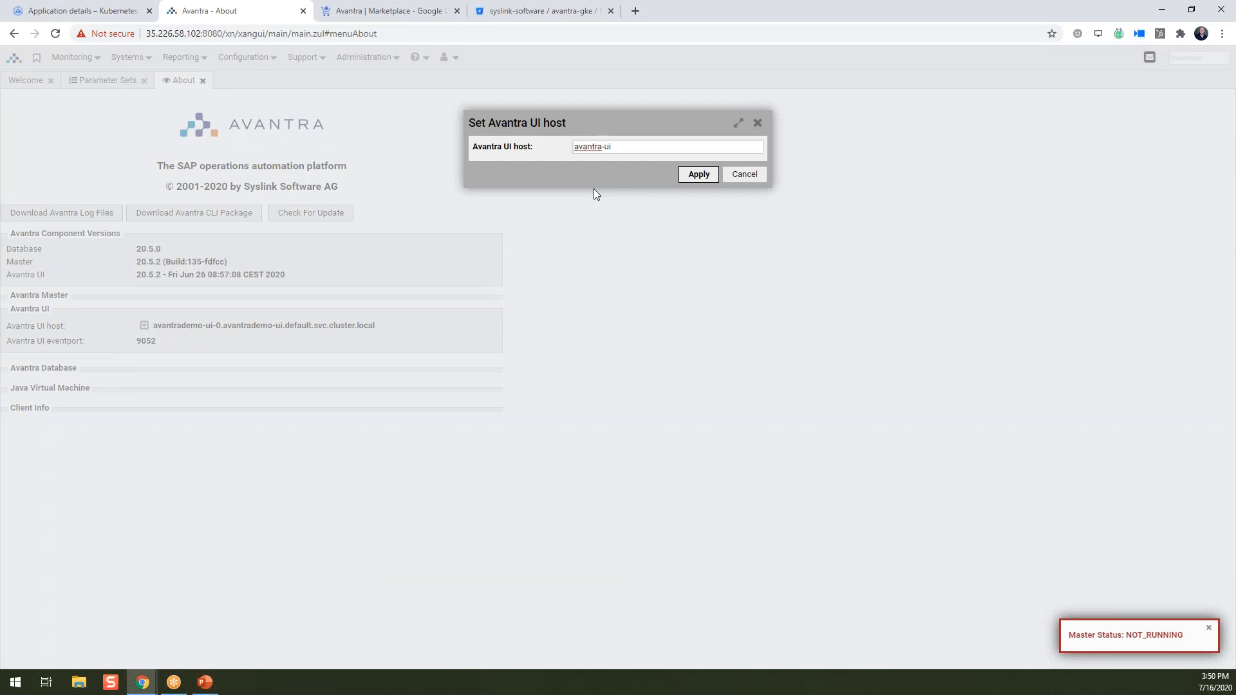
click(694, 176)
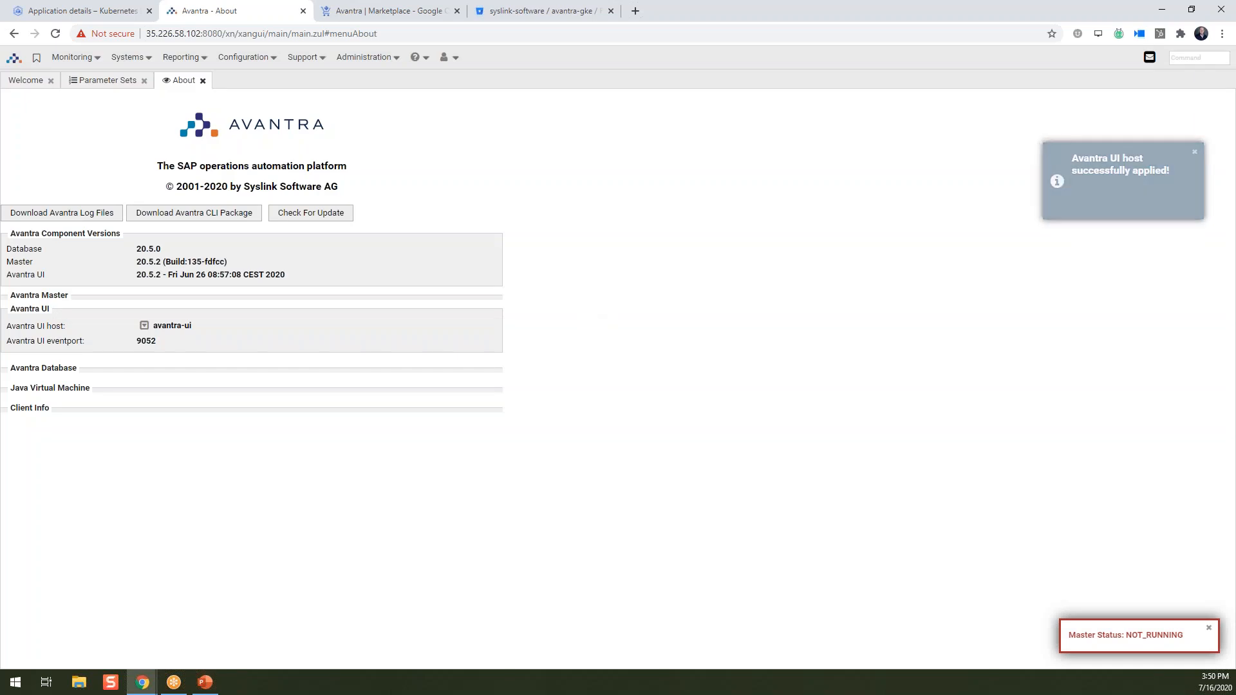
click(205, 681)
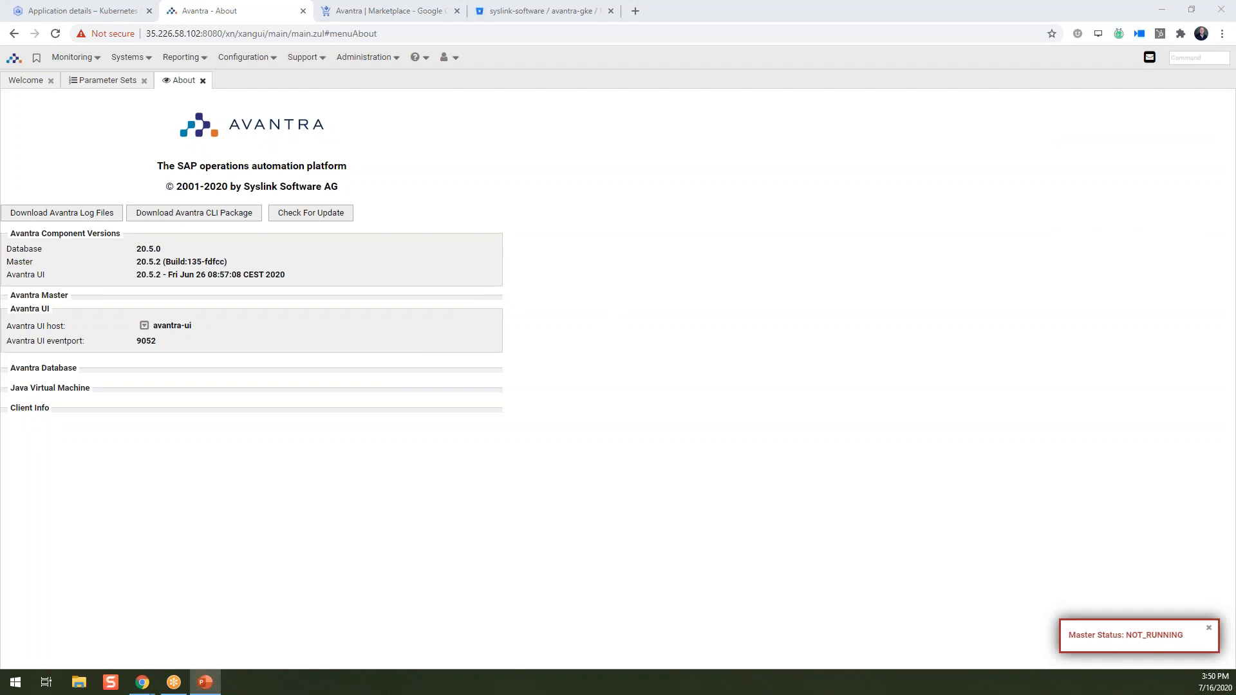